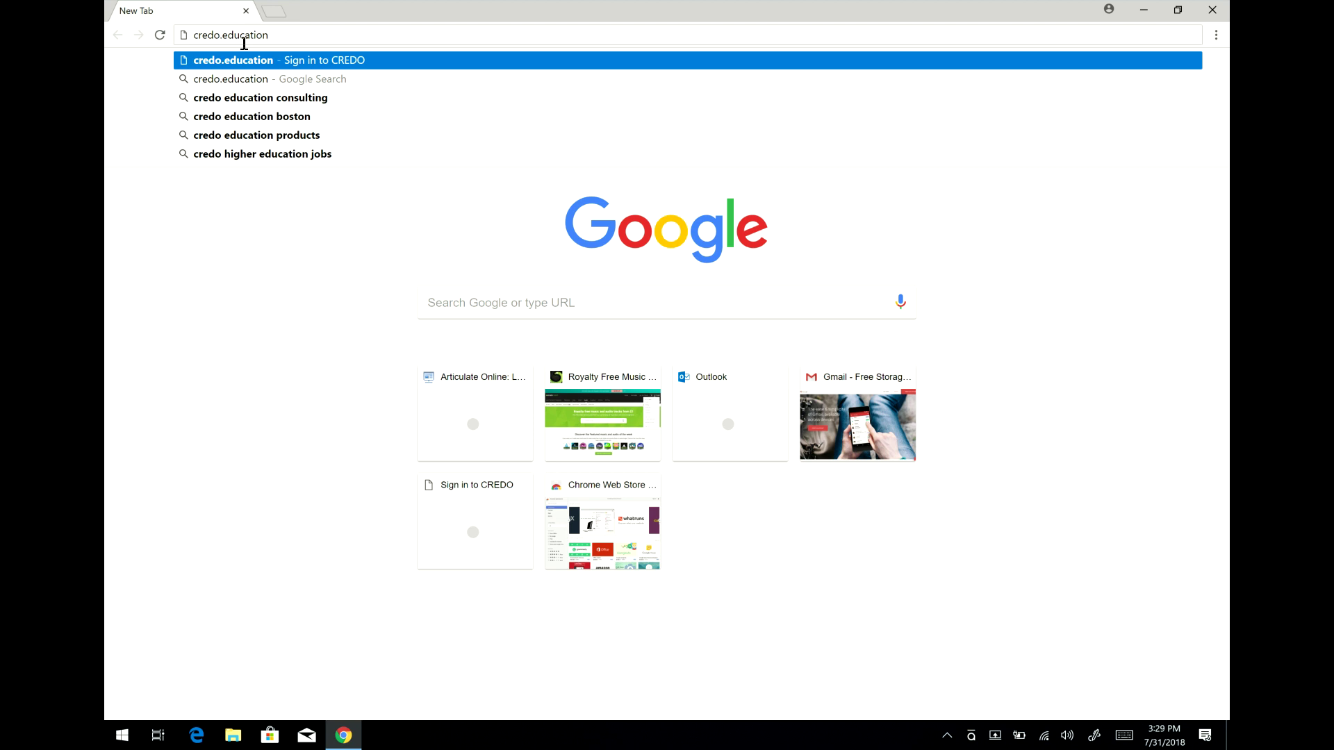
Step: Open credo.education, allow the site to know the location, and dismiss the Quick Start Guide and FAQs hint
{"action": "key", "text": "Return"}
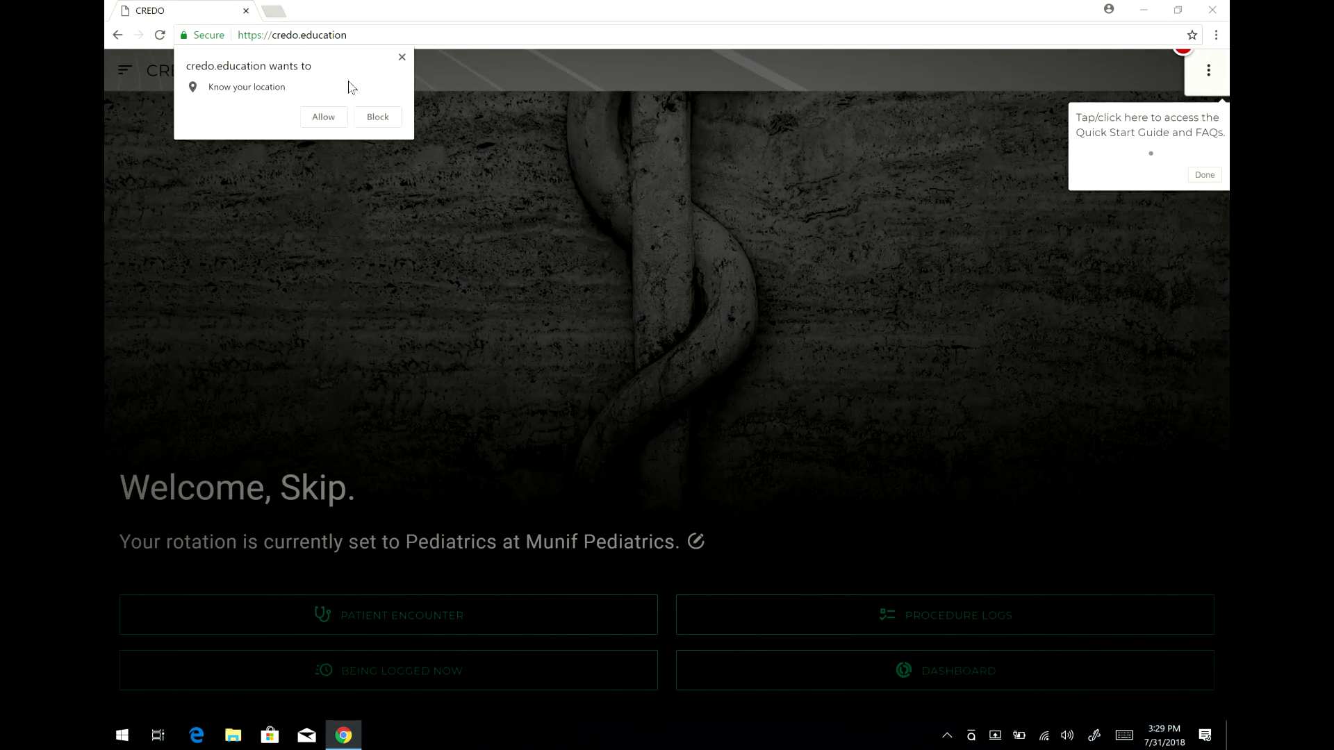
{"action": "left_click", "coordinate": [323, 117]}
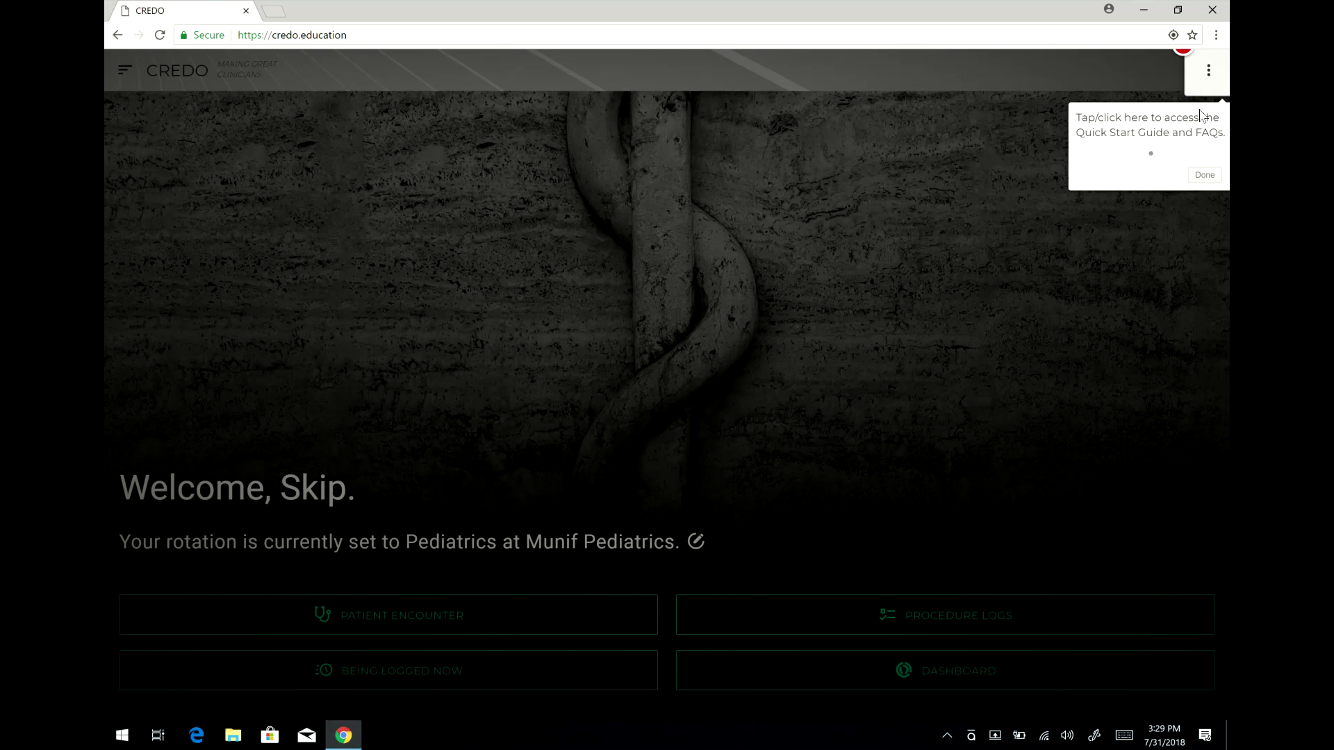
{"action": "left_click", "coordinate": [1205, 176]}
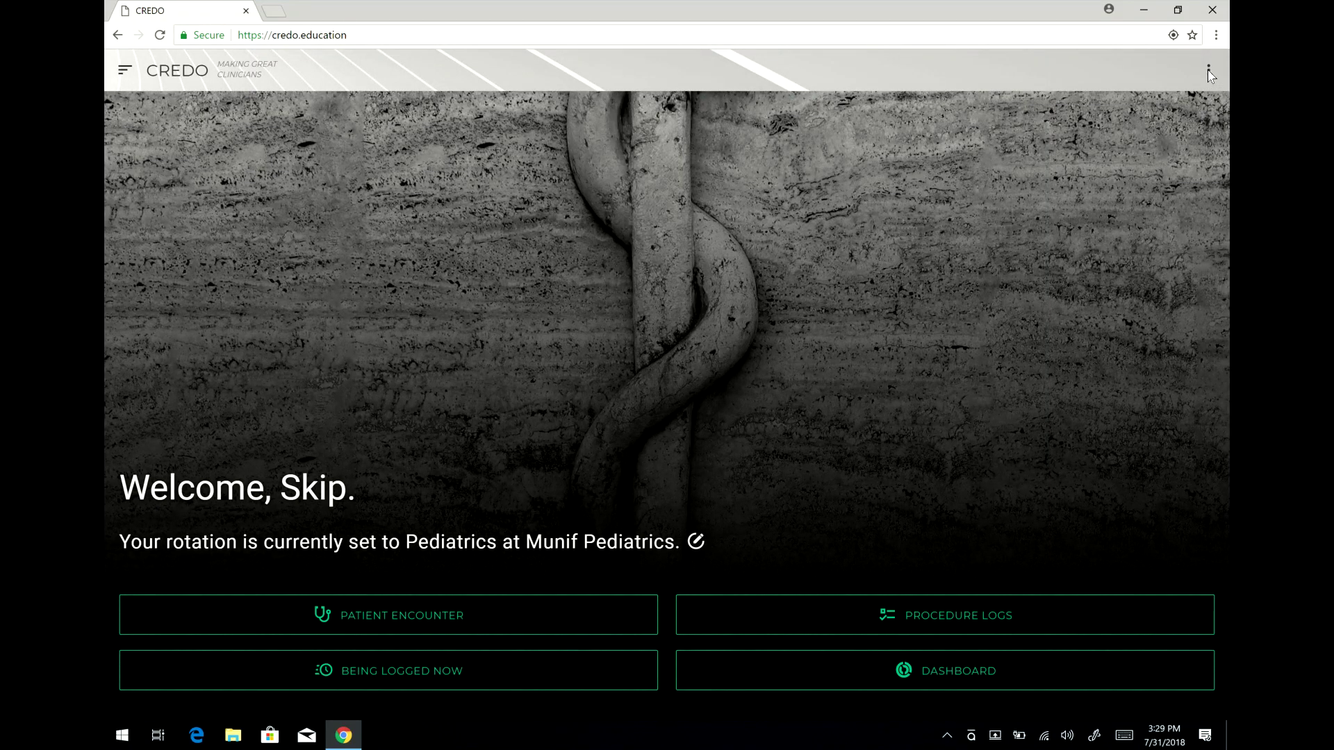
Step: Look at the help resources and the support request form, and return to the home page without sending a message
{"action": "left_click", "coordinate": [1208, 71]}
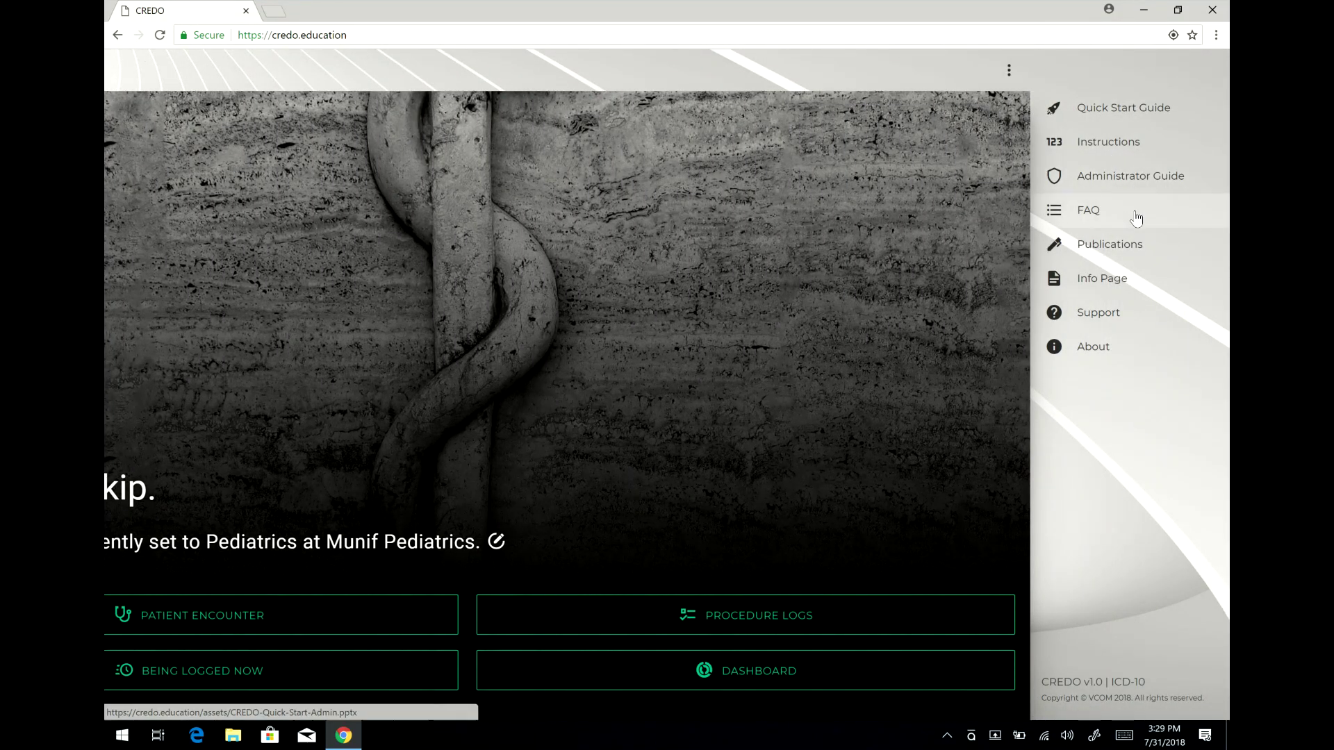
{"action": "left_click", "coordinate": [1112, 318]}
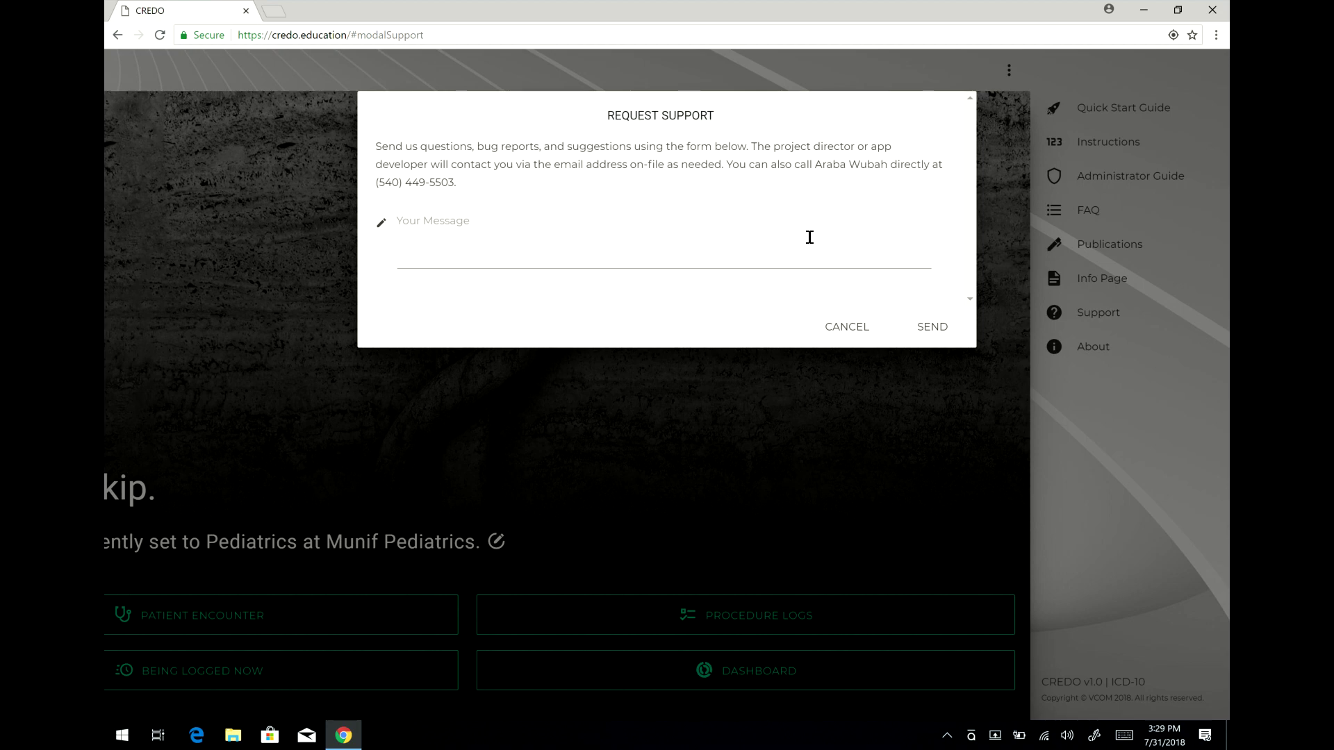
{"action": "left_click", "coordinate": [849, 335]}
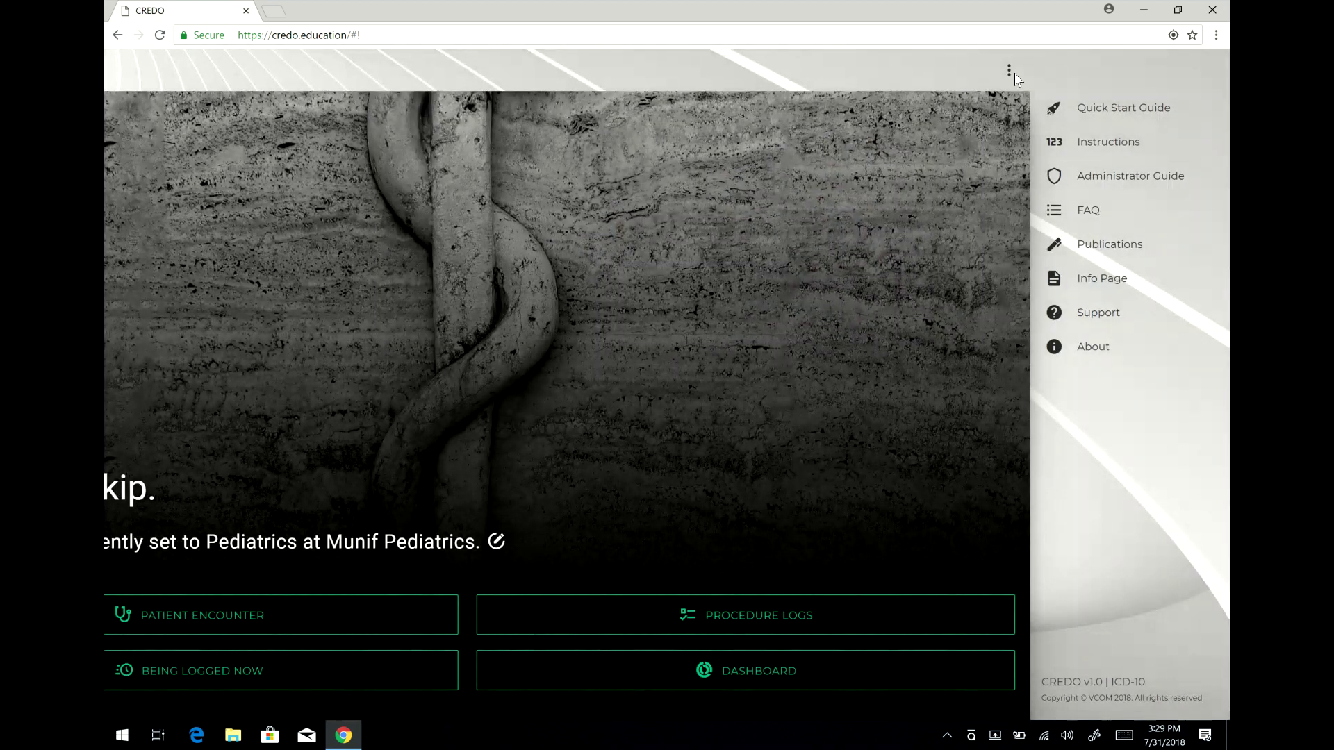
{"action": "left_click", "coordinate": [1014, 81]}
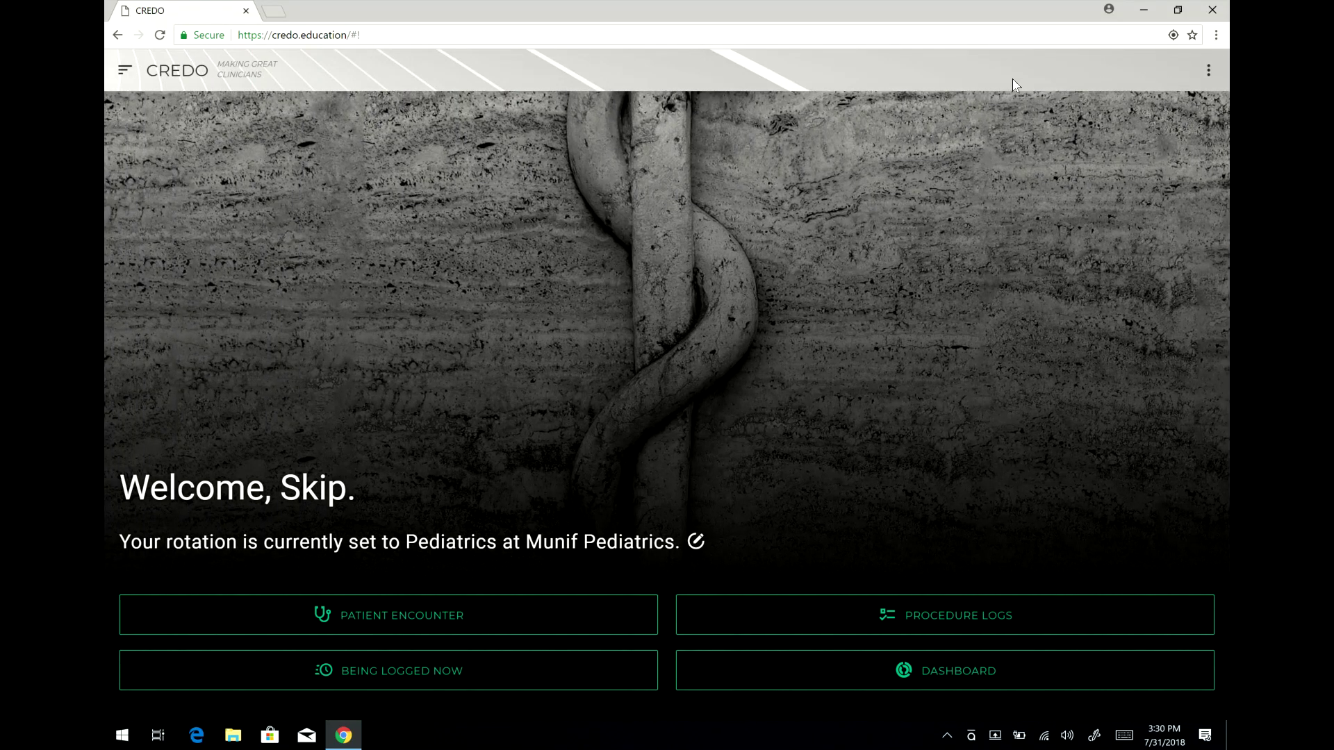
Step: View the account settings page and return to the home page without changing anything
{"action": "left_click", "coordinate": [124, 68]}
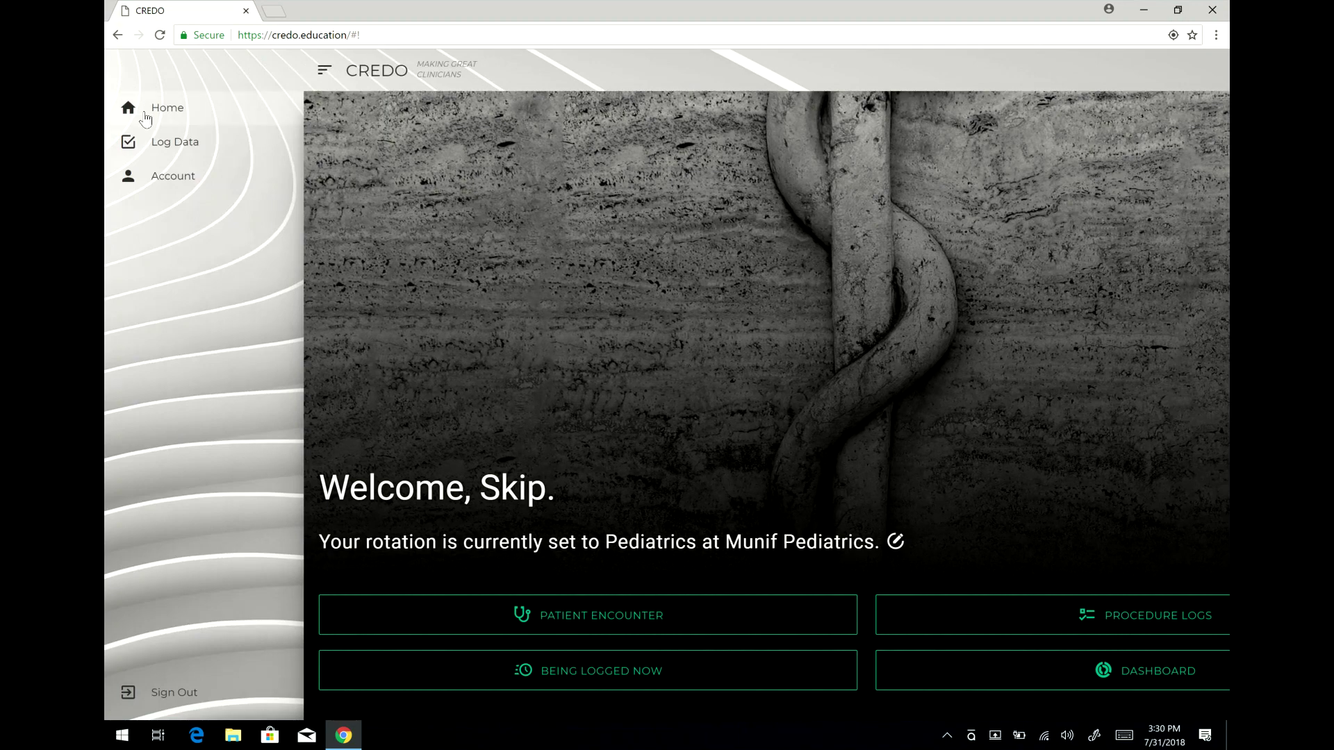
{"action": "left_click", "coordinate": [173, 179]}
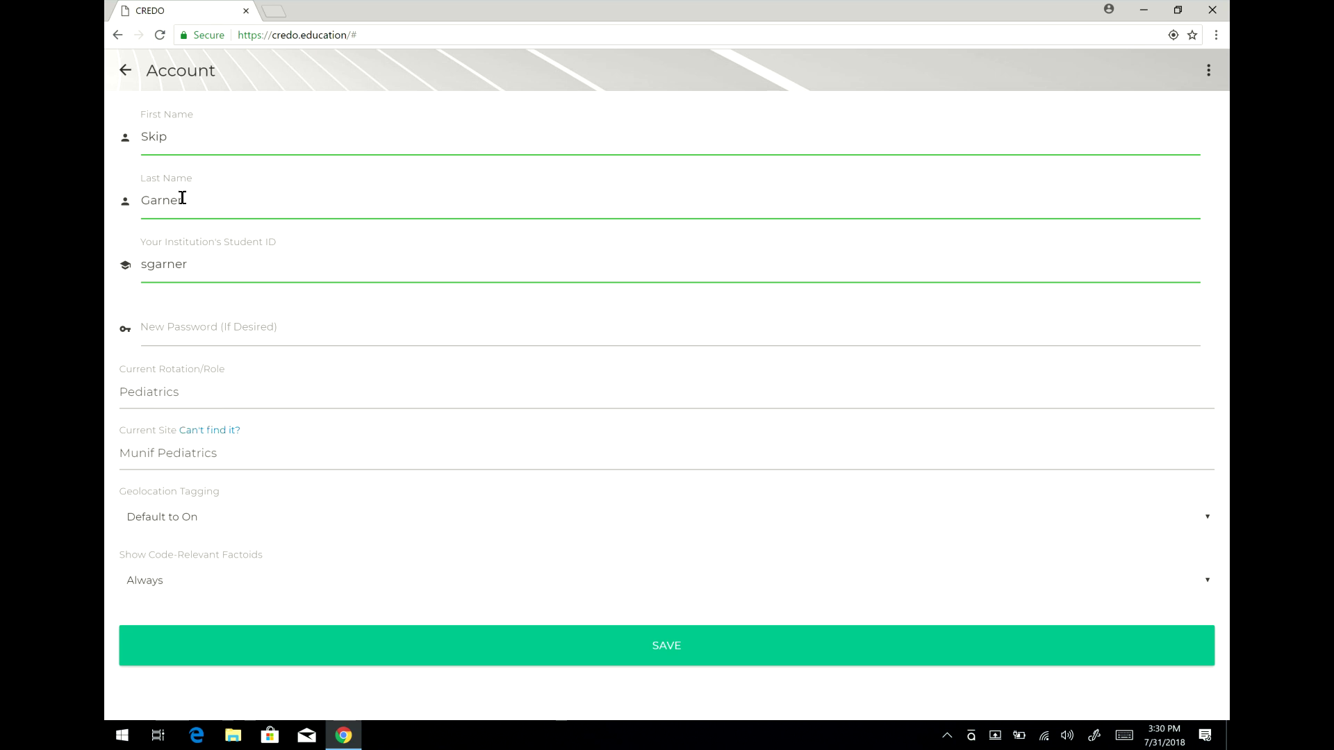
{"action": "left_click", "coordinate": [126, 71]}
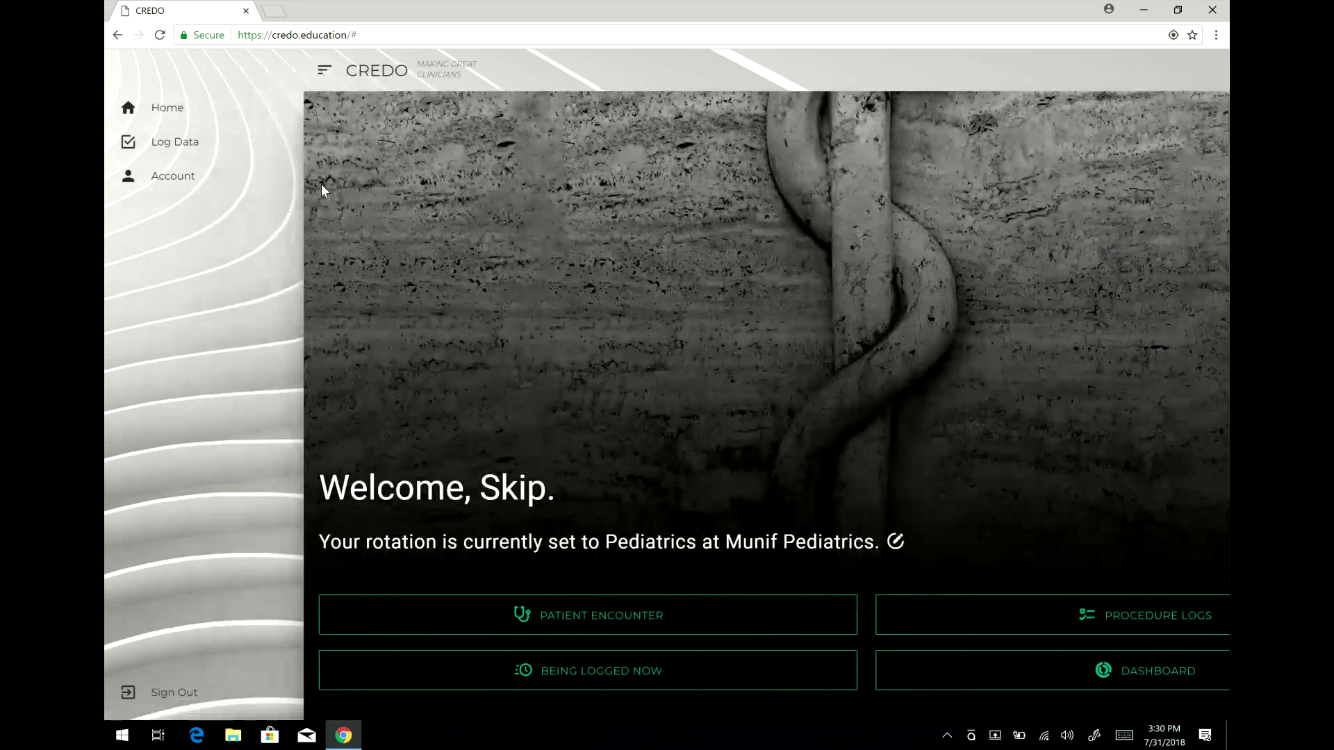
{"action": "left_click", "coordinate": [325, 70]}
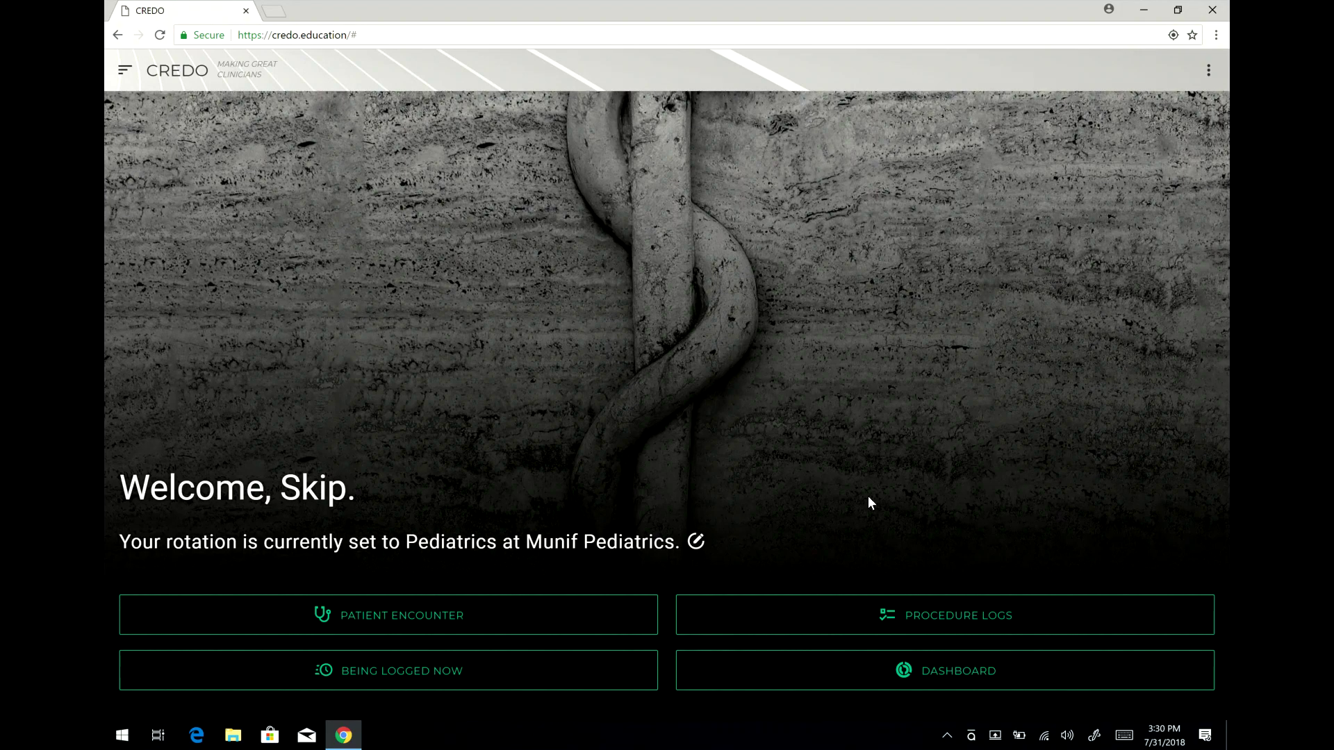
Step: Create a new patient encounter for a female patient aged 14-18 with the interaction class Hospital
{"action": "left_click", "coordinate": [429, 617]}
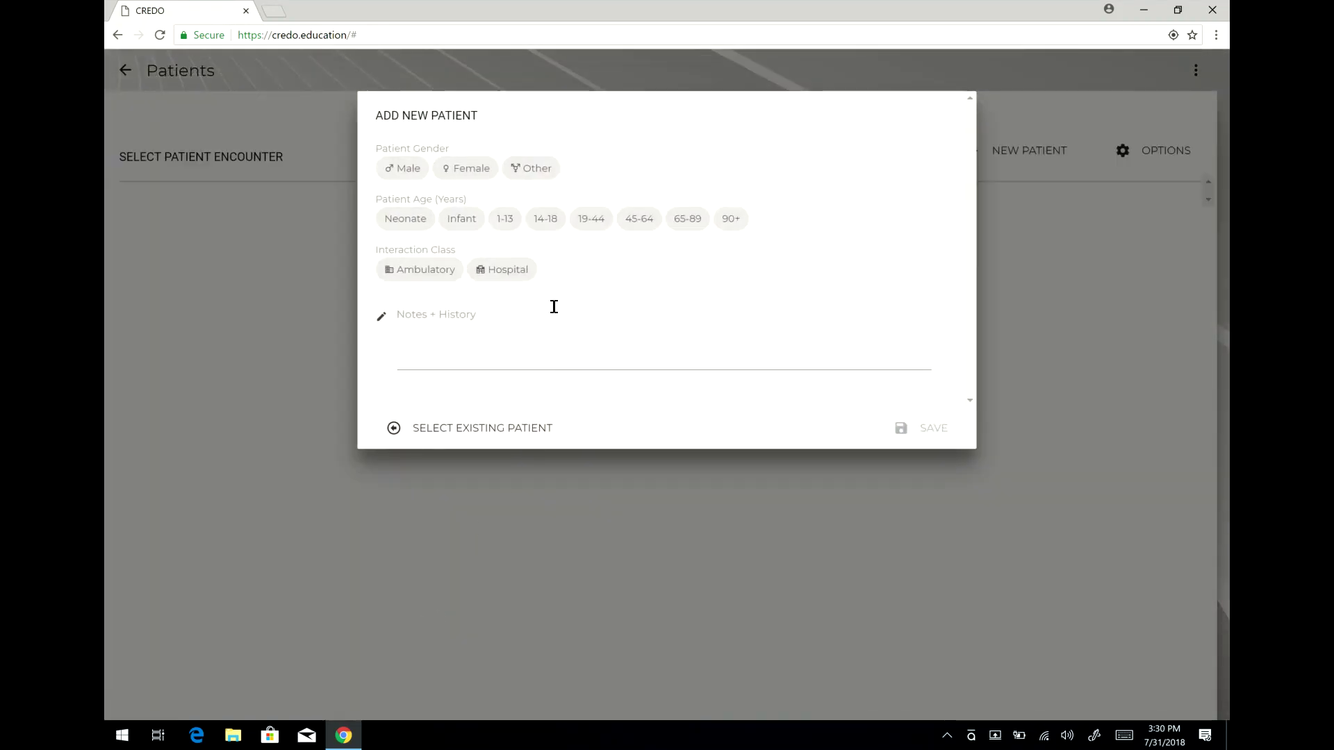
{"action": "left_click", "coordinate": [466, 174]}
{"action": "left_click", "coordinate": [547, 219]}
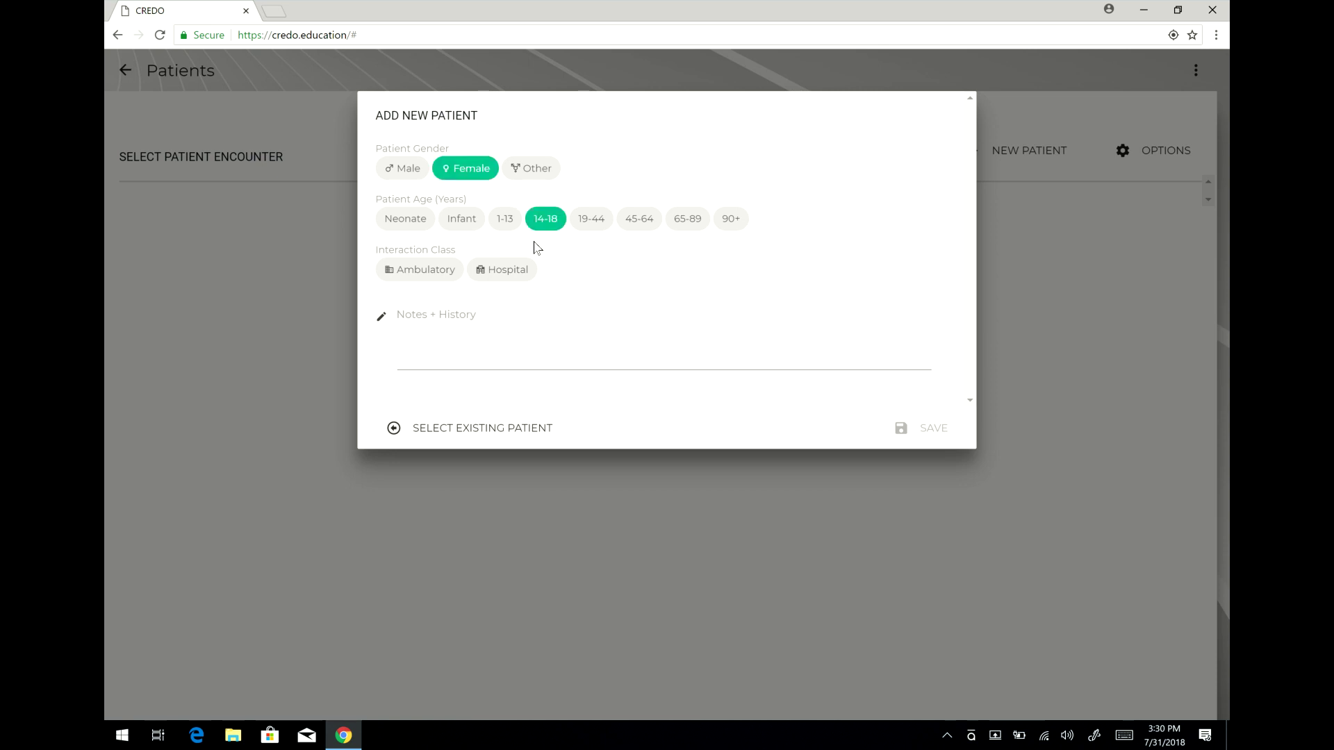
{"action": "left_click", "coordinate": [515, 270]}
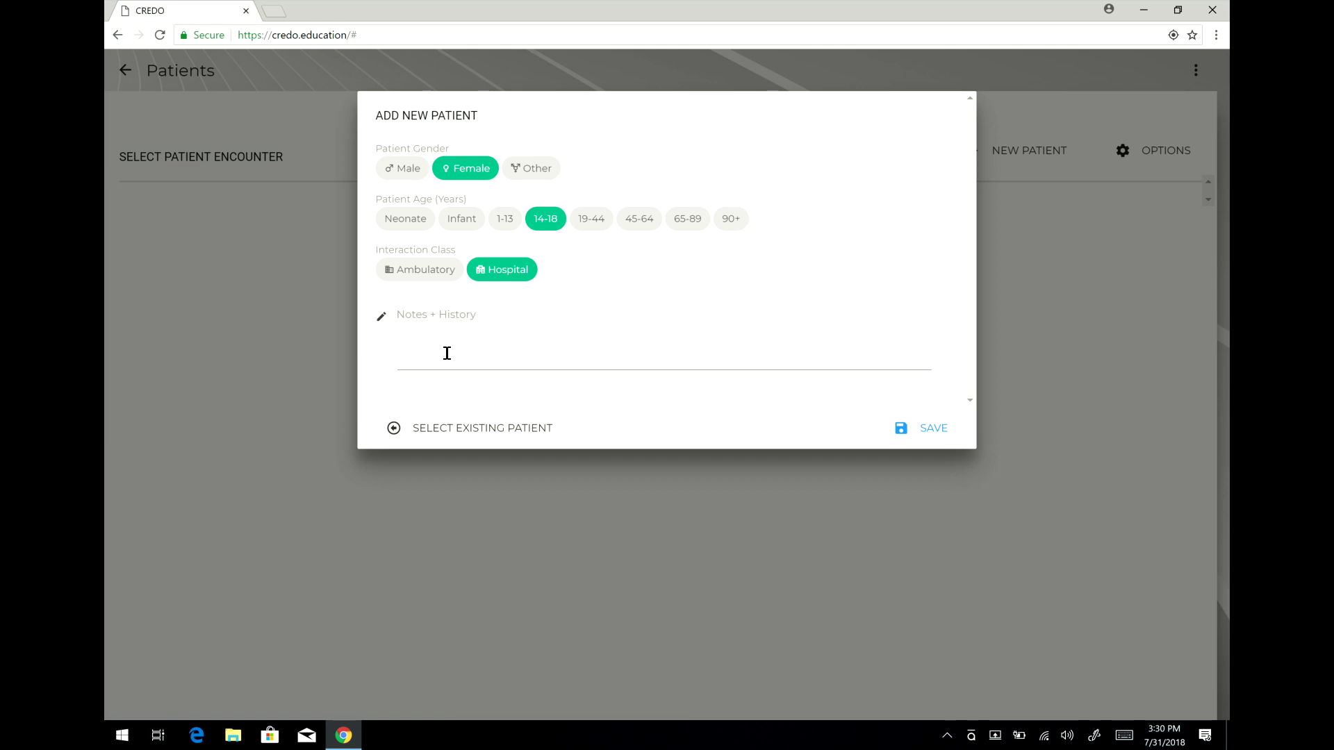
{"action": "left_click", "coordinate": [937, 429]}
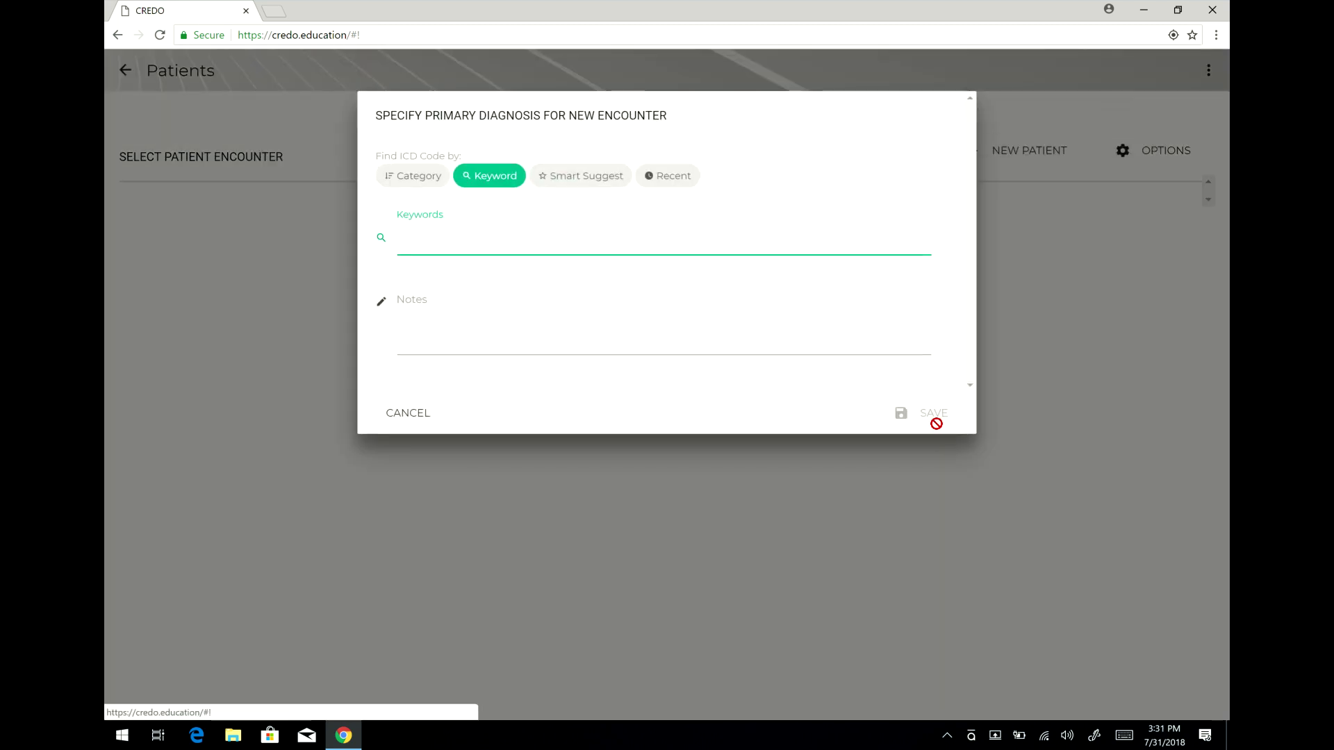
Step: Find the primary diagnosis with the keyword "dog" and save [W54.0] Bitten by dog for the new encounter
{"action": "type", "text": "d"}
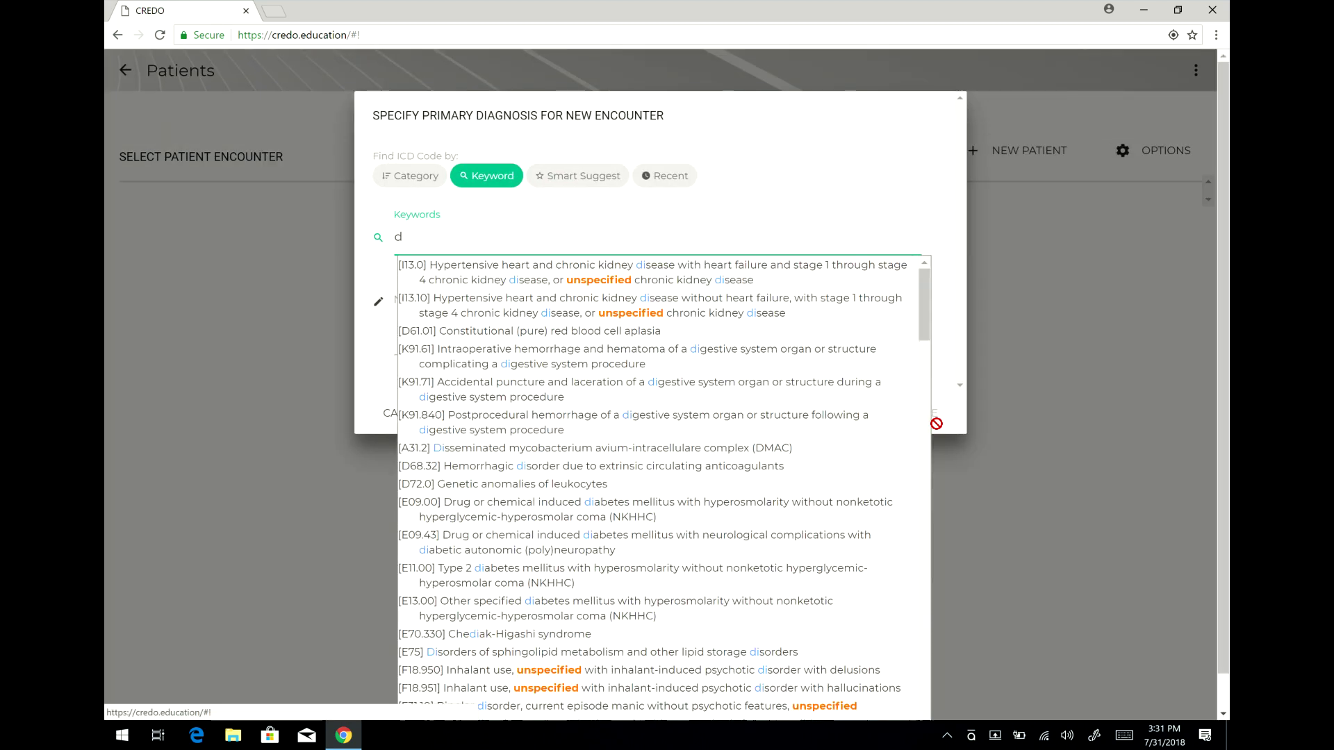
{"action": "type", "text": "og"}
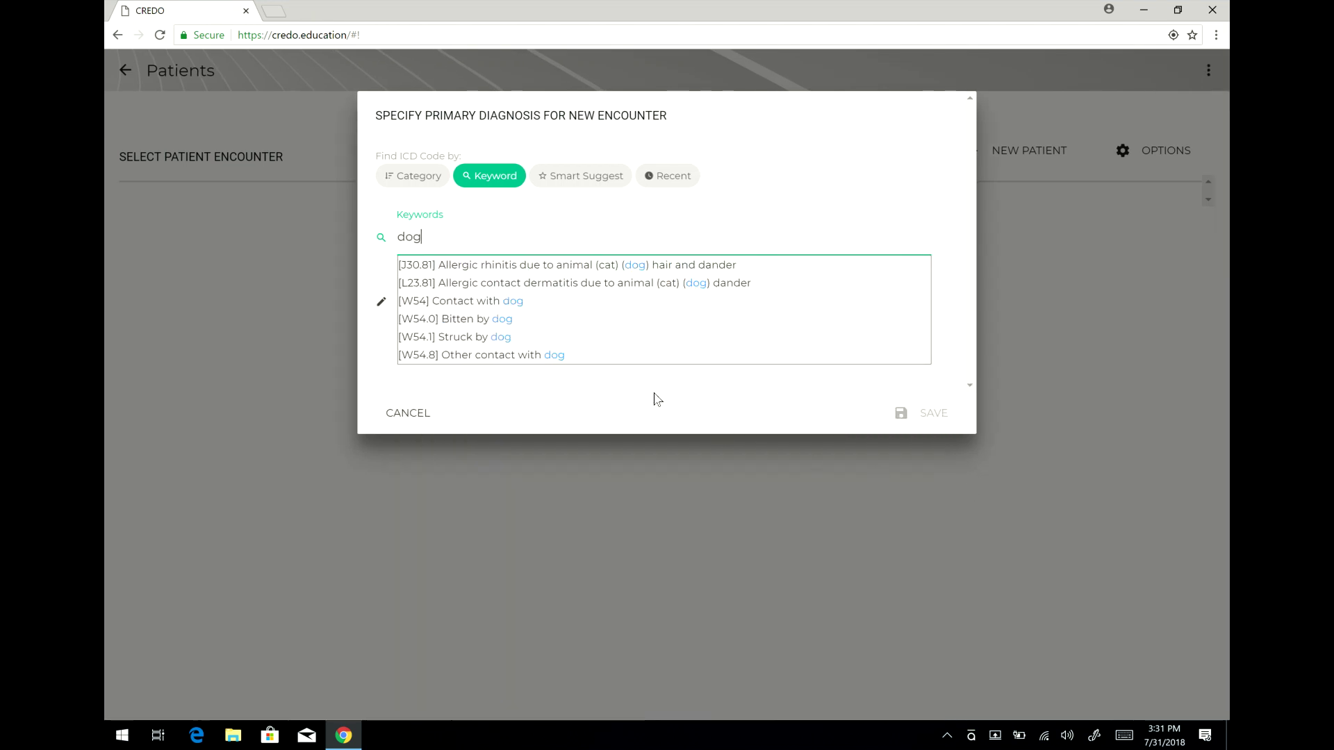
{"action": "left_click", "coordinate": [519, 320]}
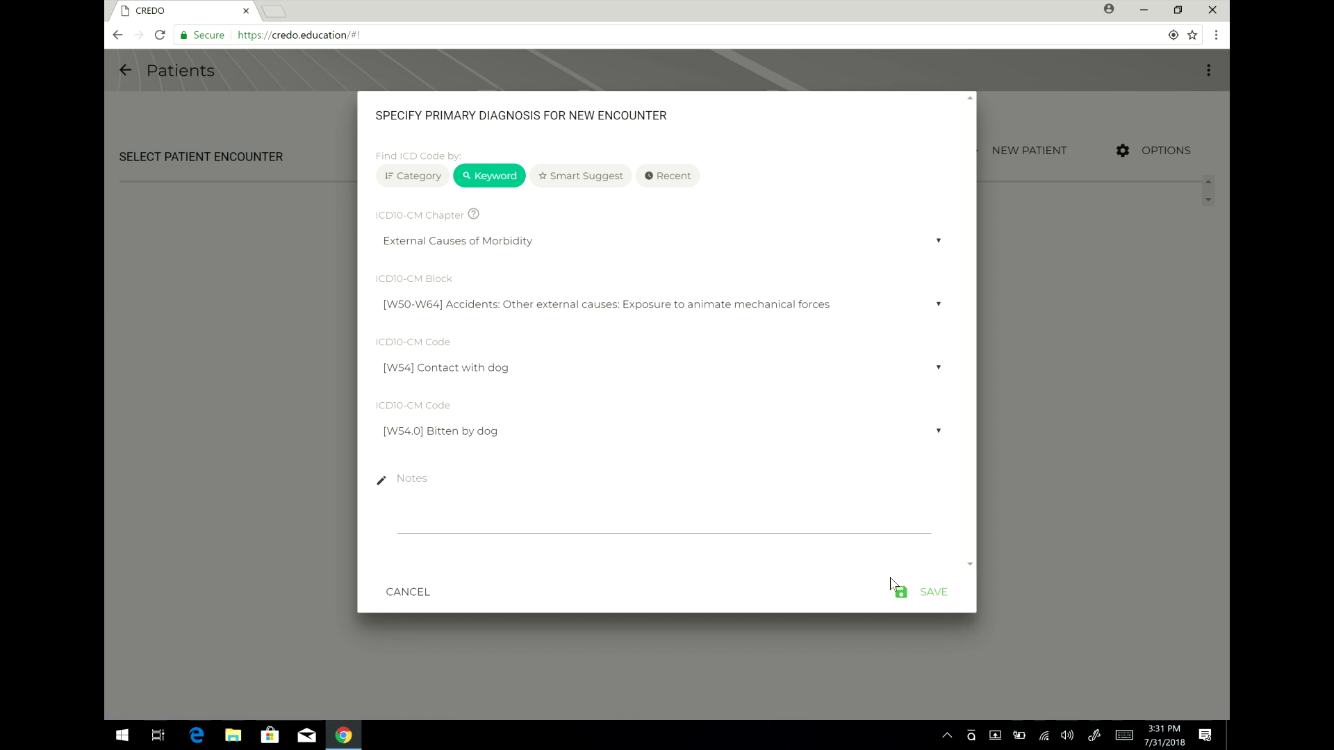
{"action": "left_click", "coordinate": [931, 597]}
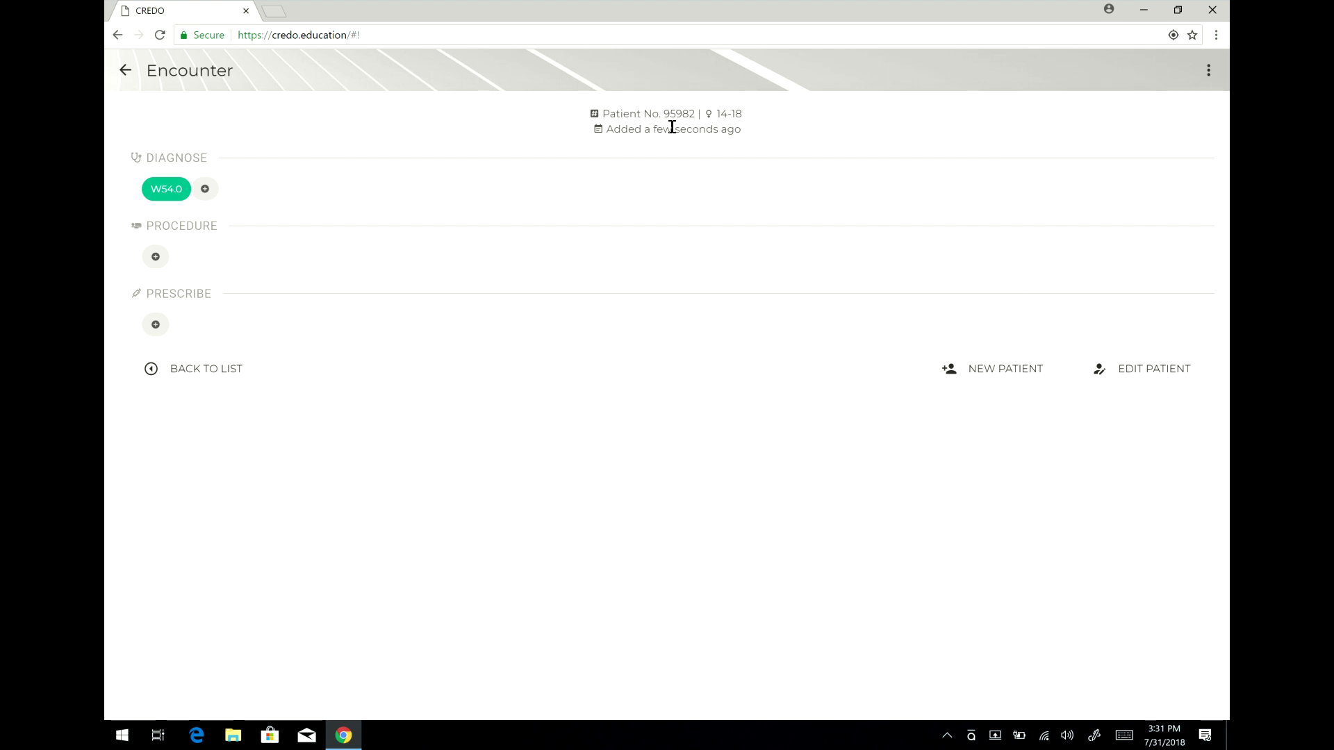
Step: Add the procedure [8E0XXY8] Suture Removal from Upper Extremity, found with the keyword "sut", with the engagement level Observed
{"action": "left_click", "coordinate": [205, 189]}
{"action": "left_click", "coordinate": [156, 259]}
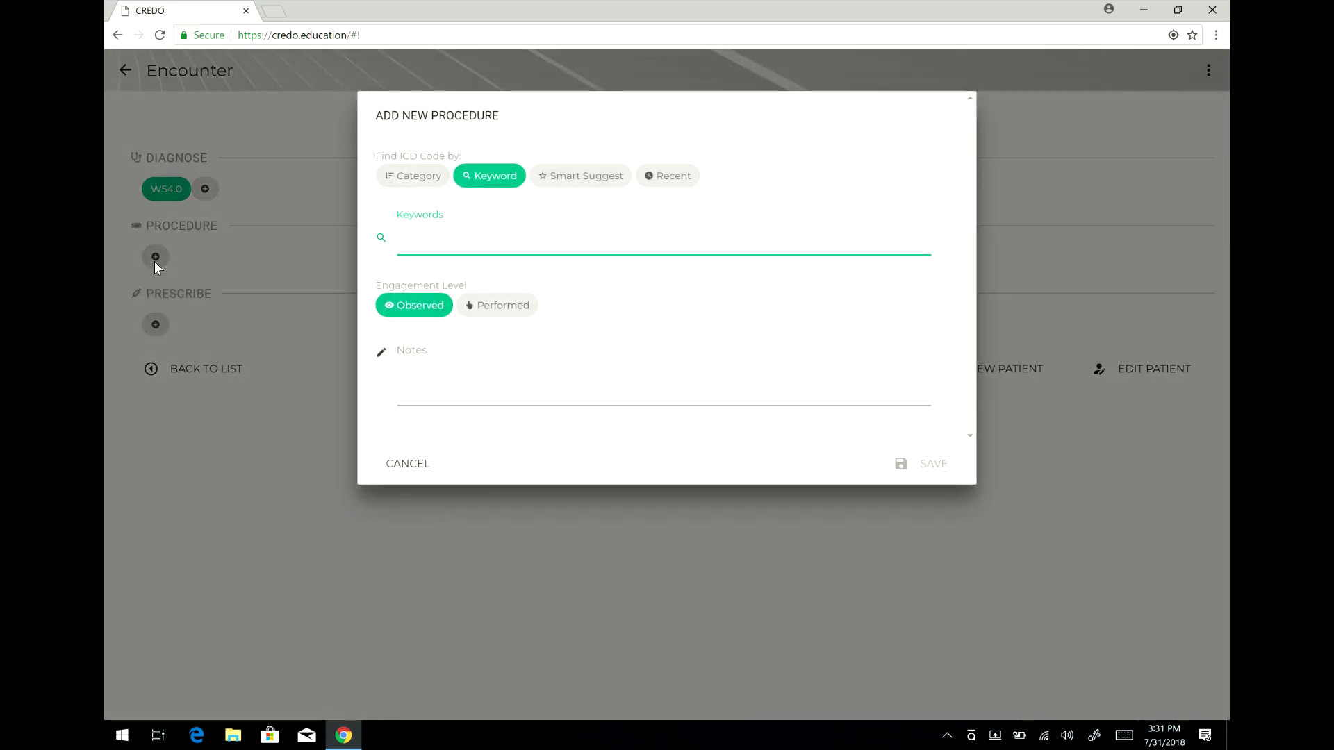
{"action": "type", "text": "sut"}
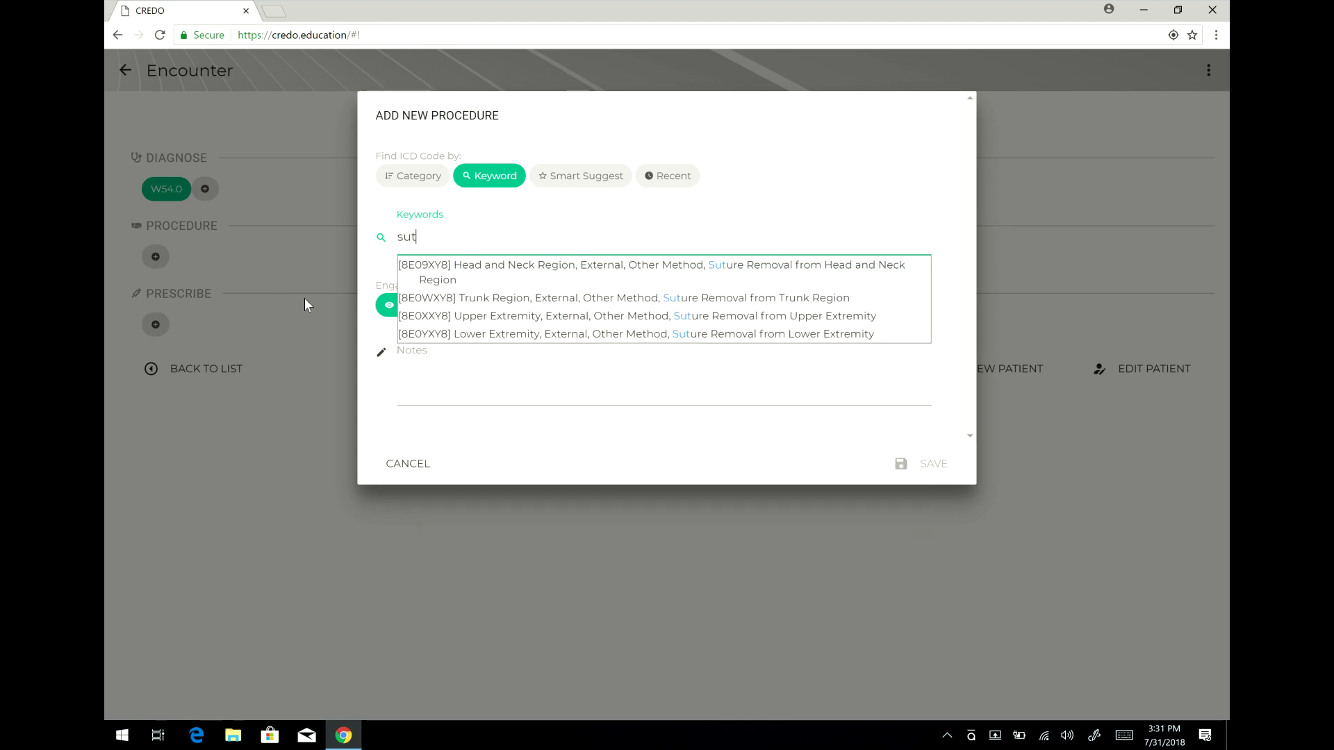
{"action": "left_click", "coordinate": [555, 317]}
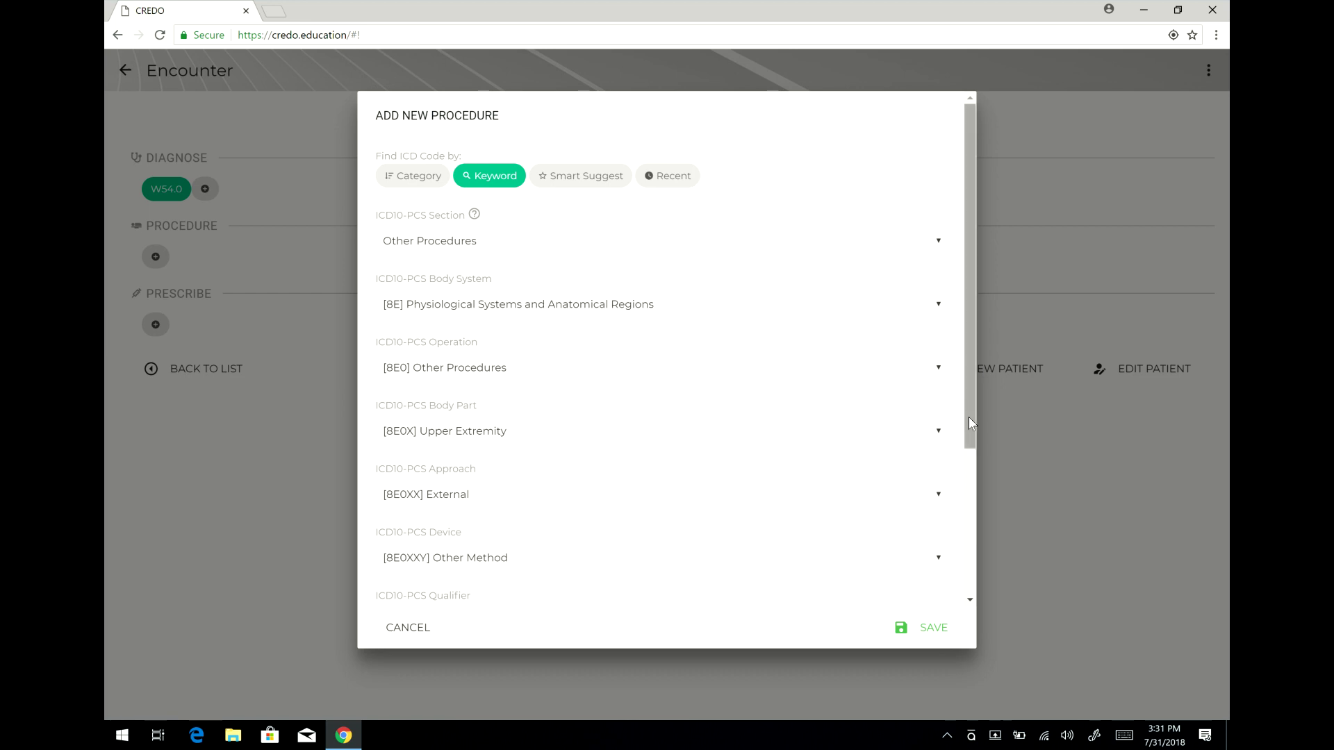
{"action": "left_click_drag", "start_coordinate": [967, 419], "coordinate": [963, 497]}
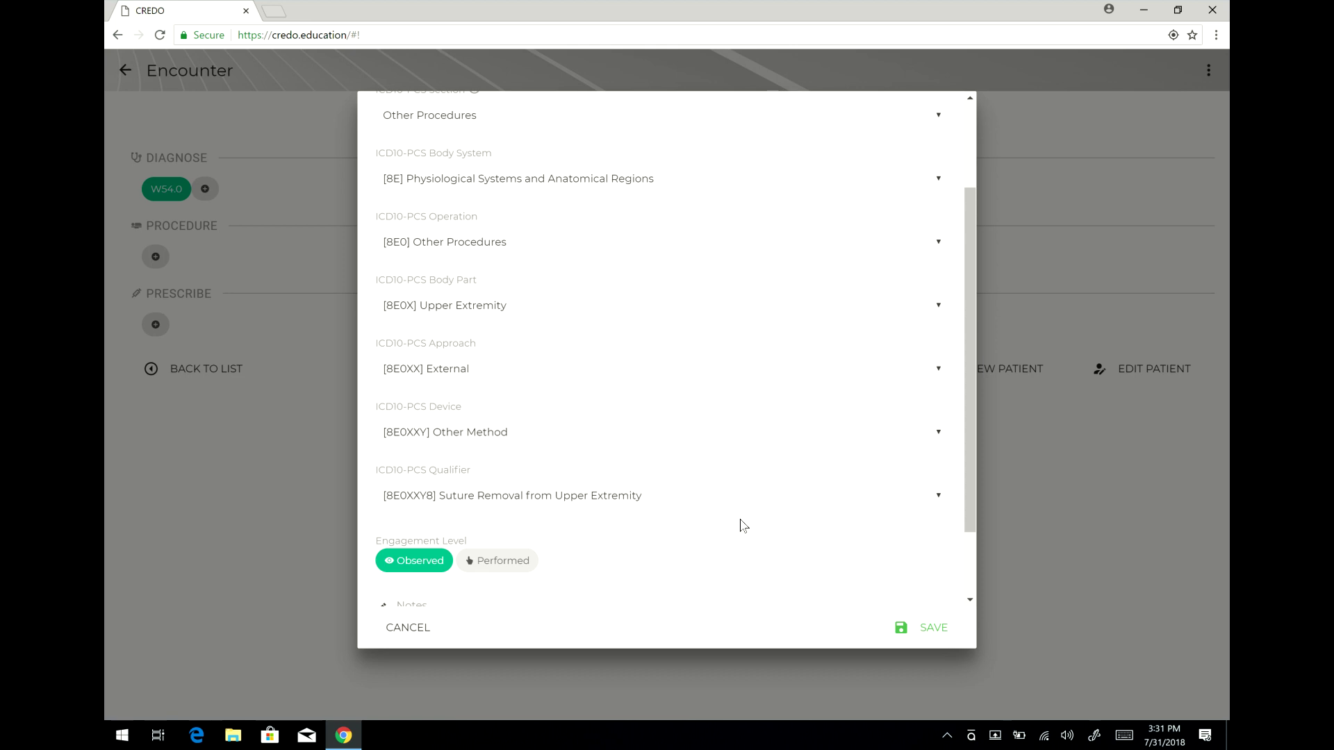
{"action": "left_click", "coordinate": [931, 502]}
{"action": "left_click", "coordinate": [924, 629]}
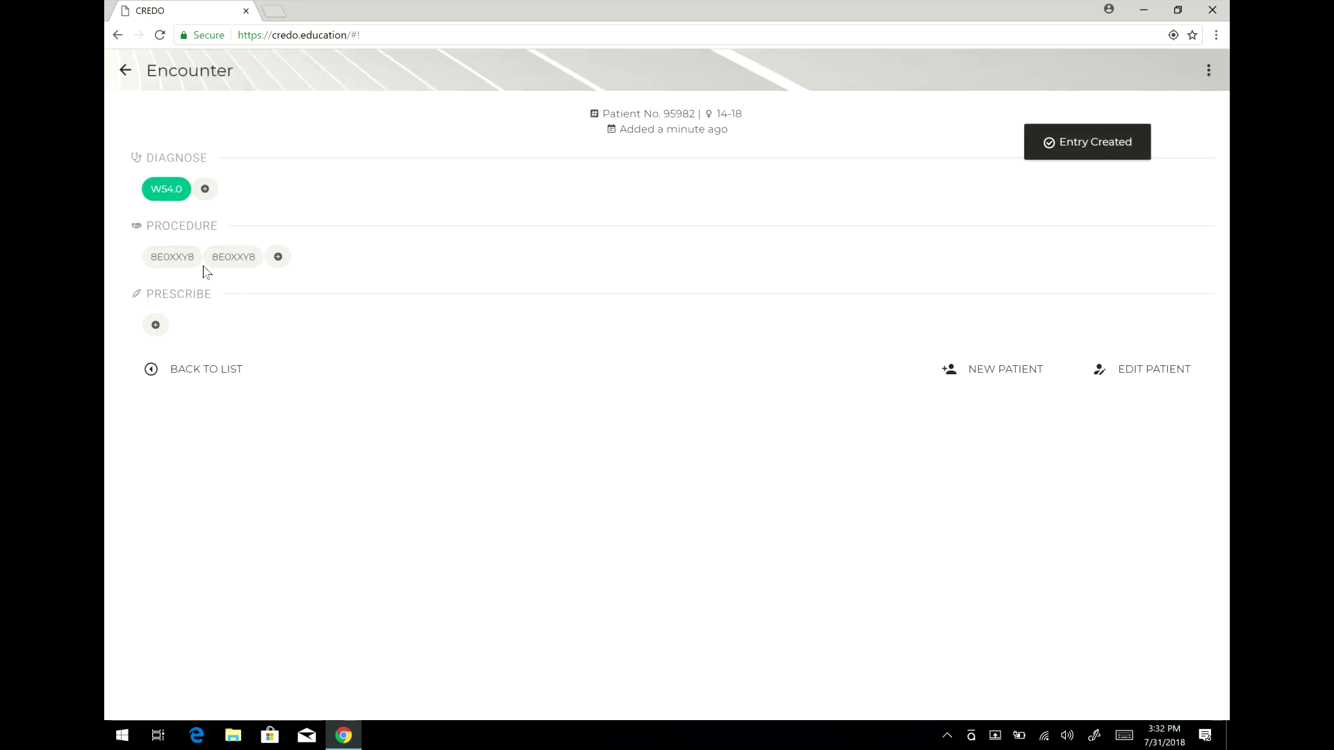
Step: Check the descriptions of the logged procedures and view the patient's editable details without changing them
{"action": "mouse_move", "coordinate": [185, 264]}
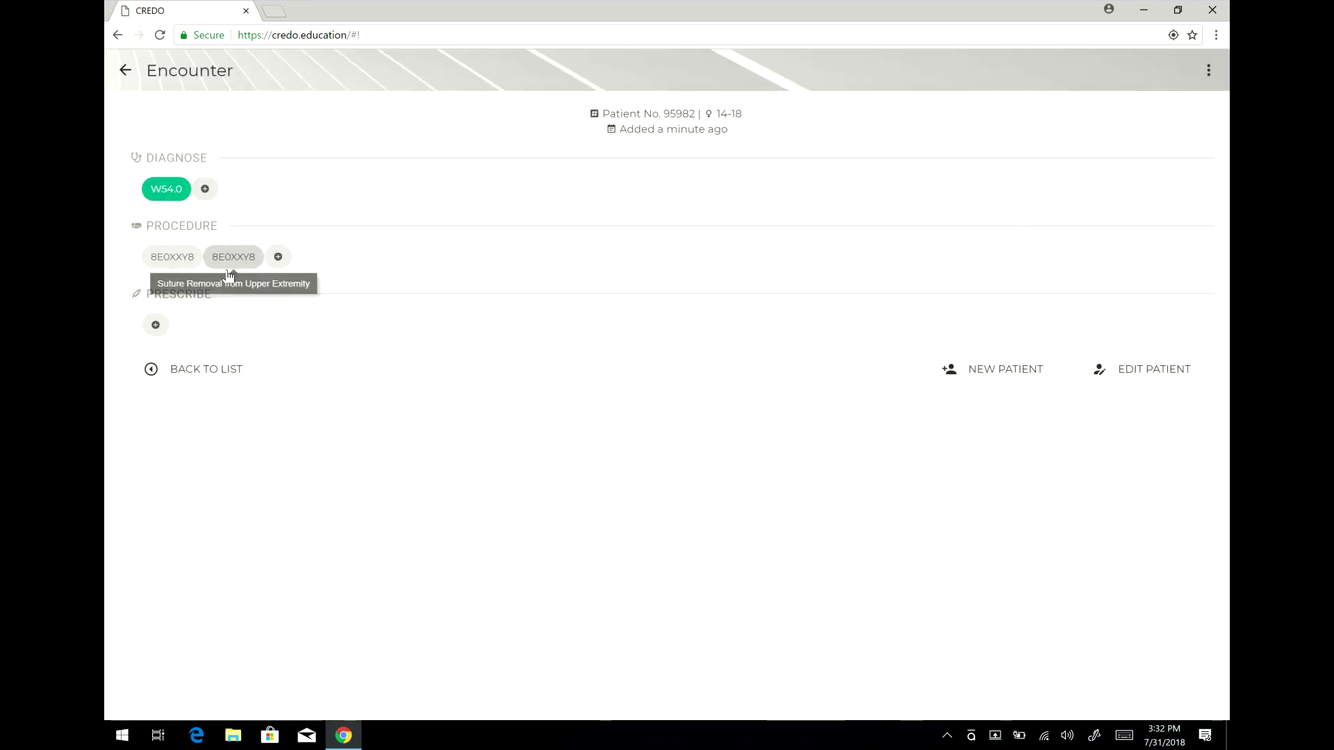
{"action": "mouse_move", "coordinate": [231, 271]}
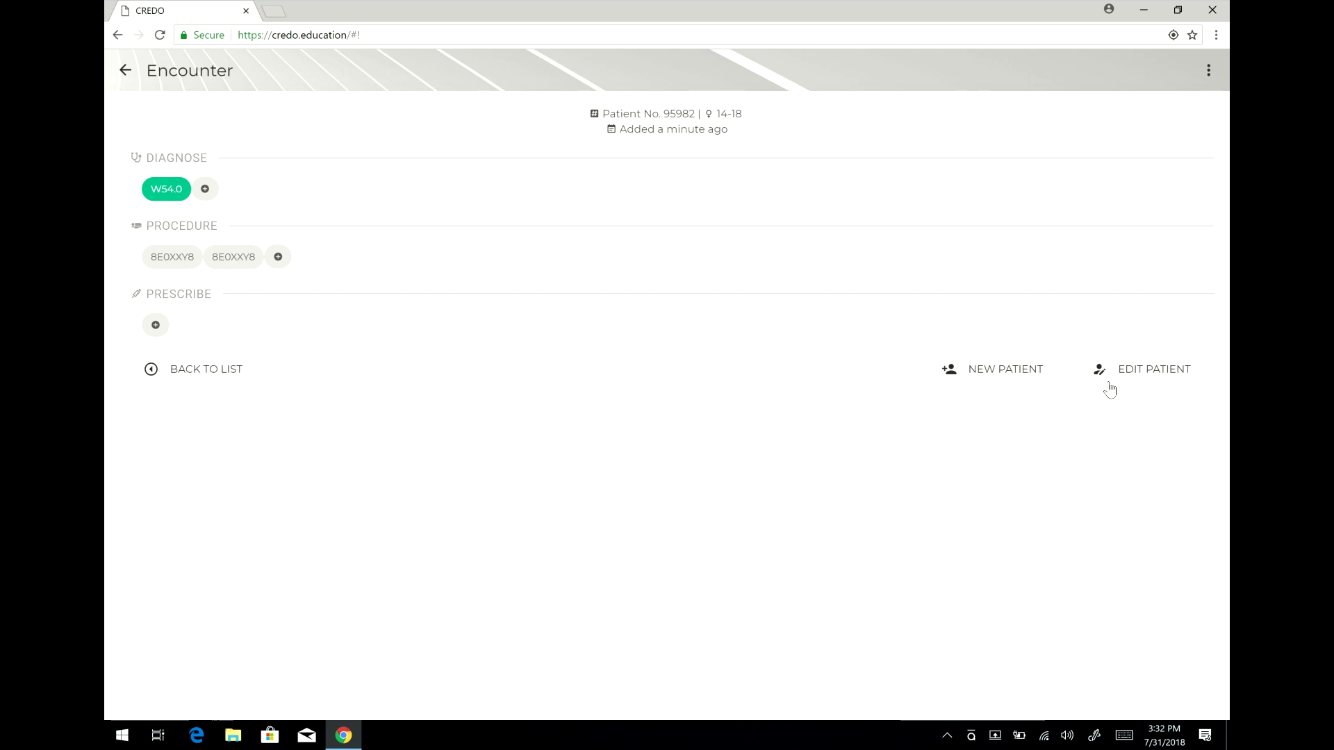
{"action": "left_click", "coordinate": [1135, 379]}
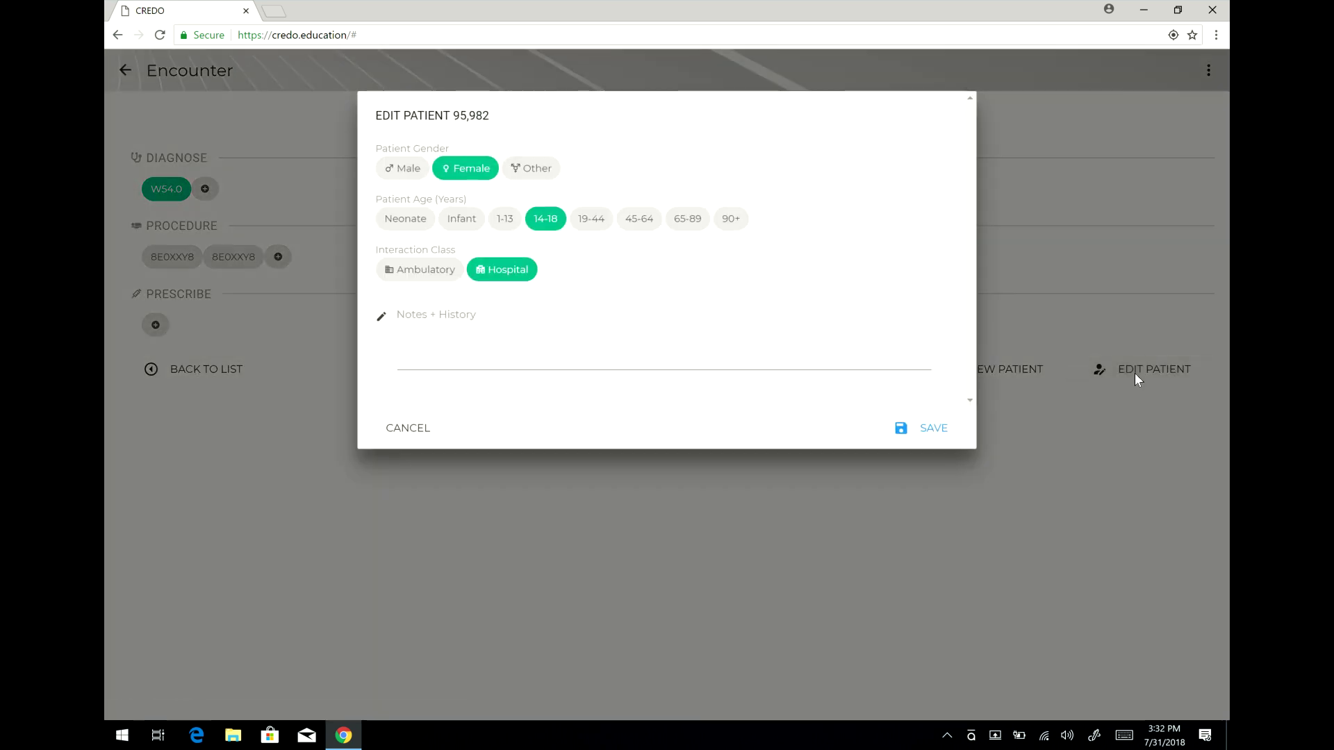
{"action": "left_click", "coordinate": [417, 435]}
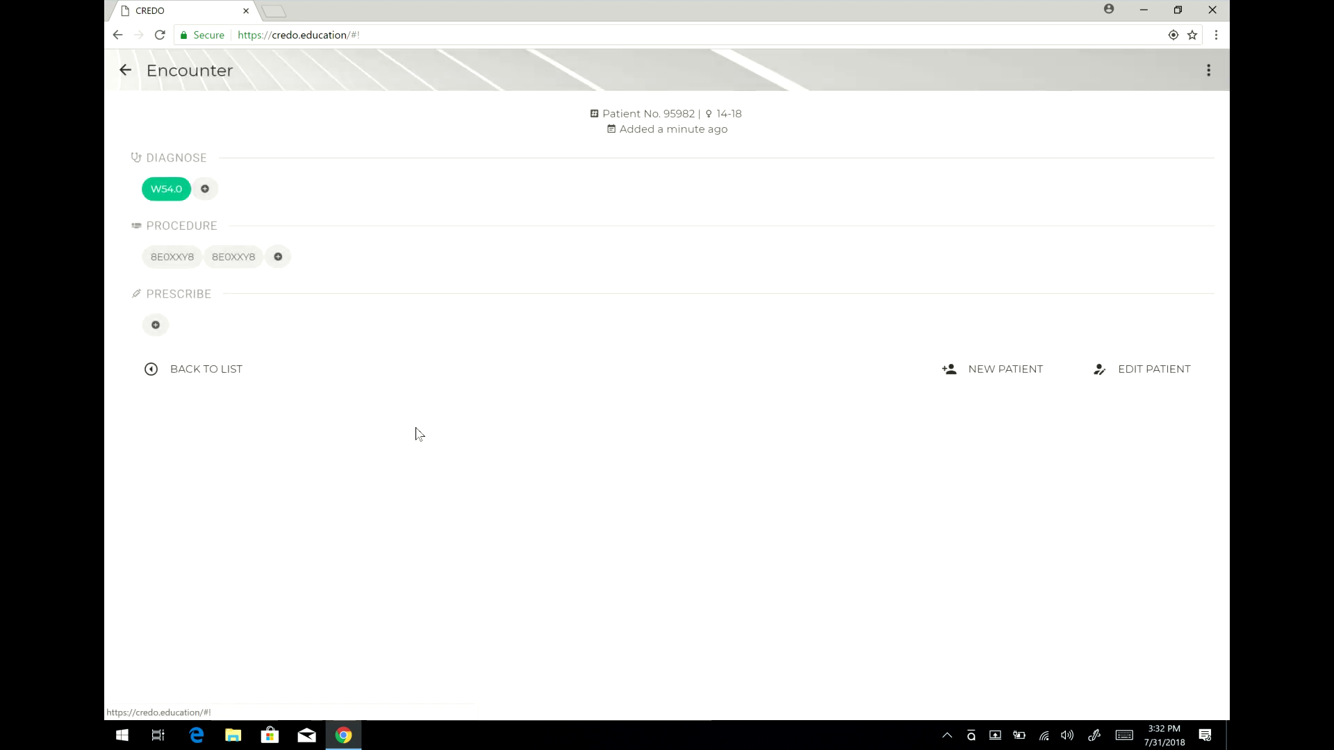
Step: View the list of patient encounters and return to the home page
{"action": "left_click", "coordinate": [198, 371]}
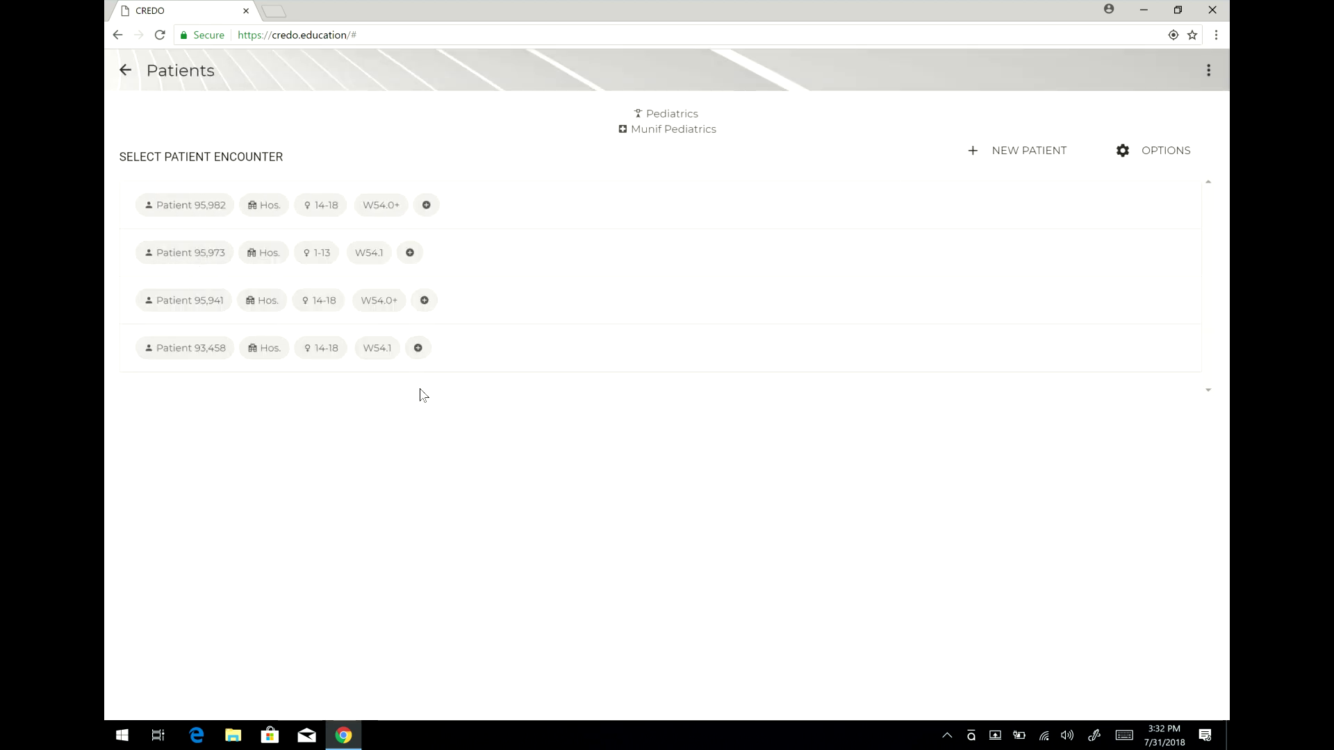
{"action": "left_click", "coordinate": [125, 72]}
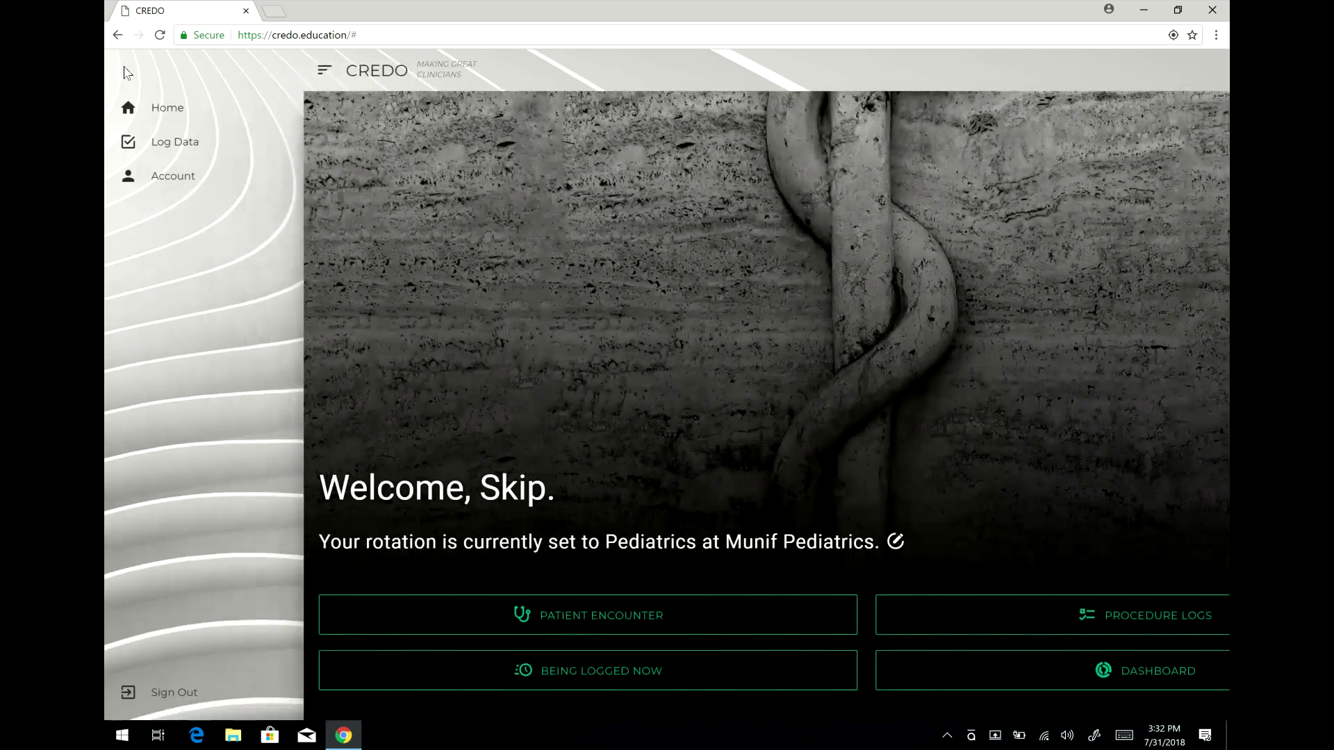
{"action": "left_click", "coordinate": [322, 72]}
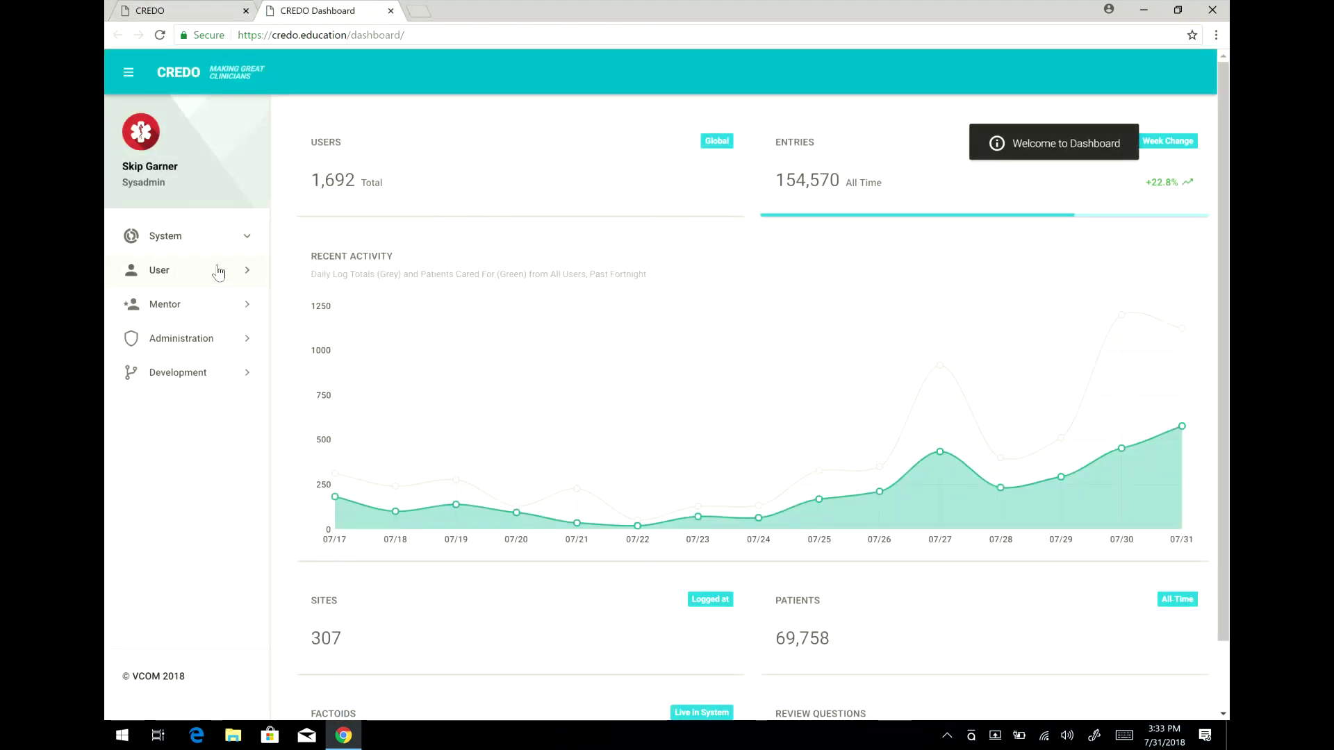
Step: Look through the System and User sections of the dashboard and open the My Entries table
{"action": "left_click", "coordinate": [194, 275]}
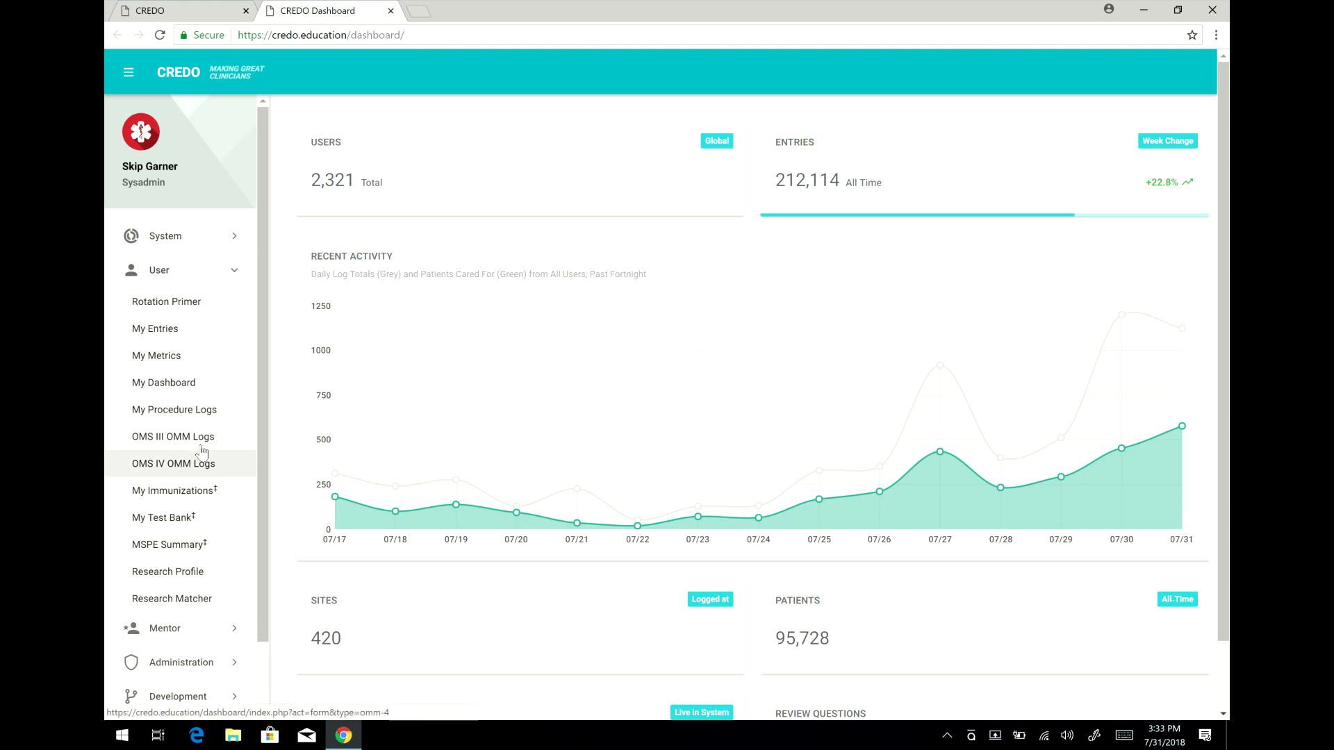
{"action": "left_click", "coordinate": [153, 241]}
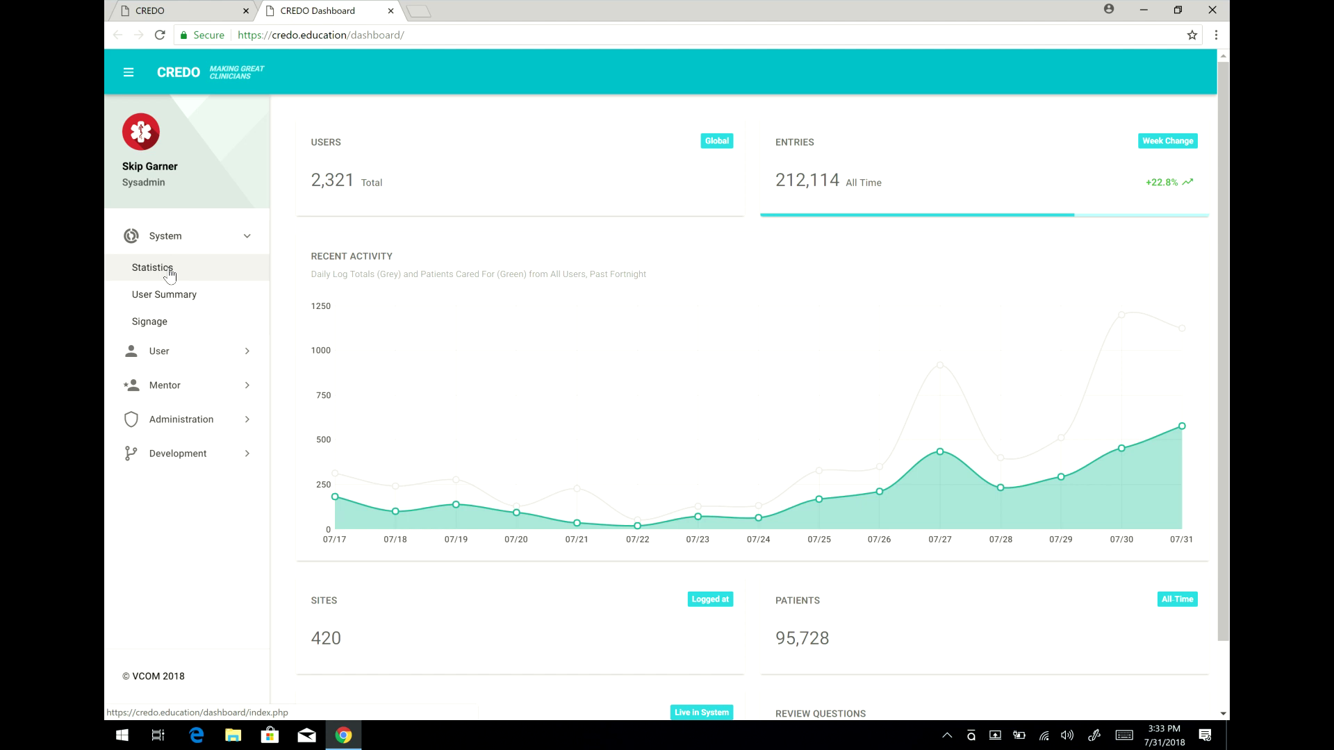
{"action": "left_click", "coordinate": [172, 358]}
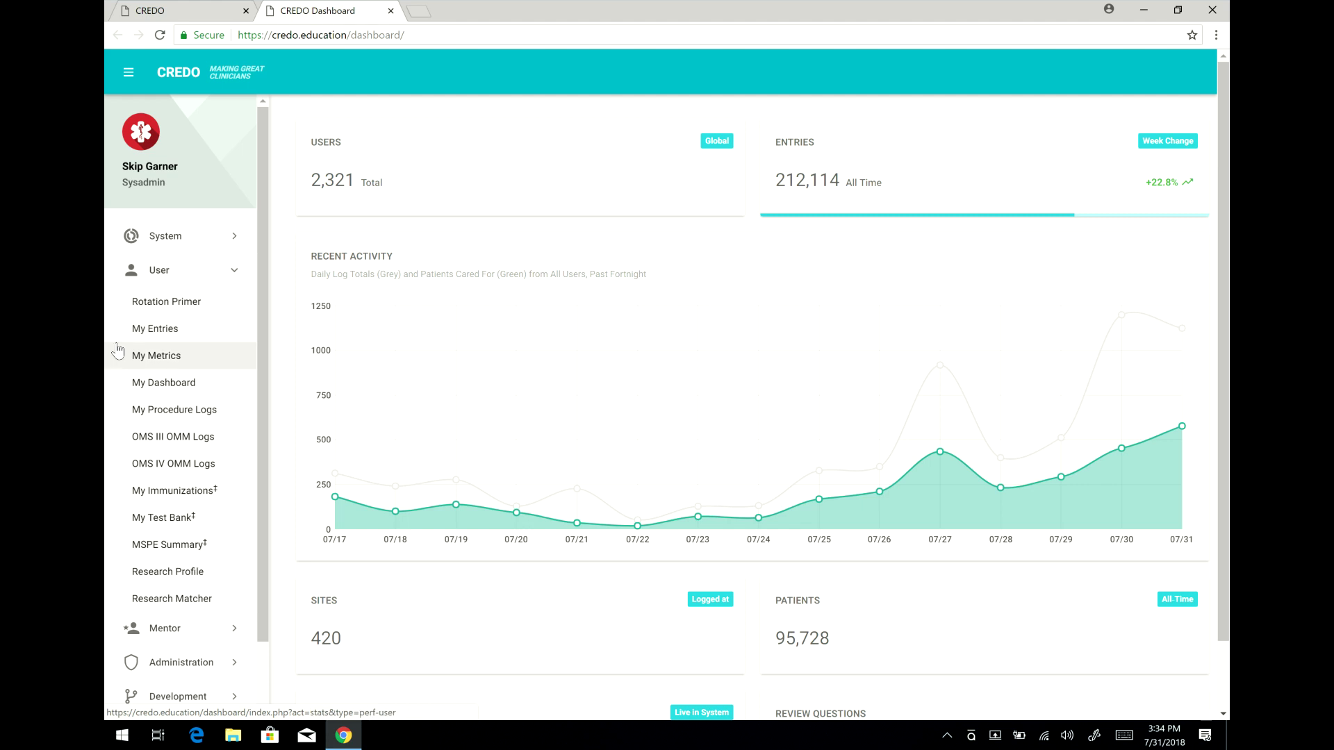
{"action": "left_click", "coordinate": [159, 330]}
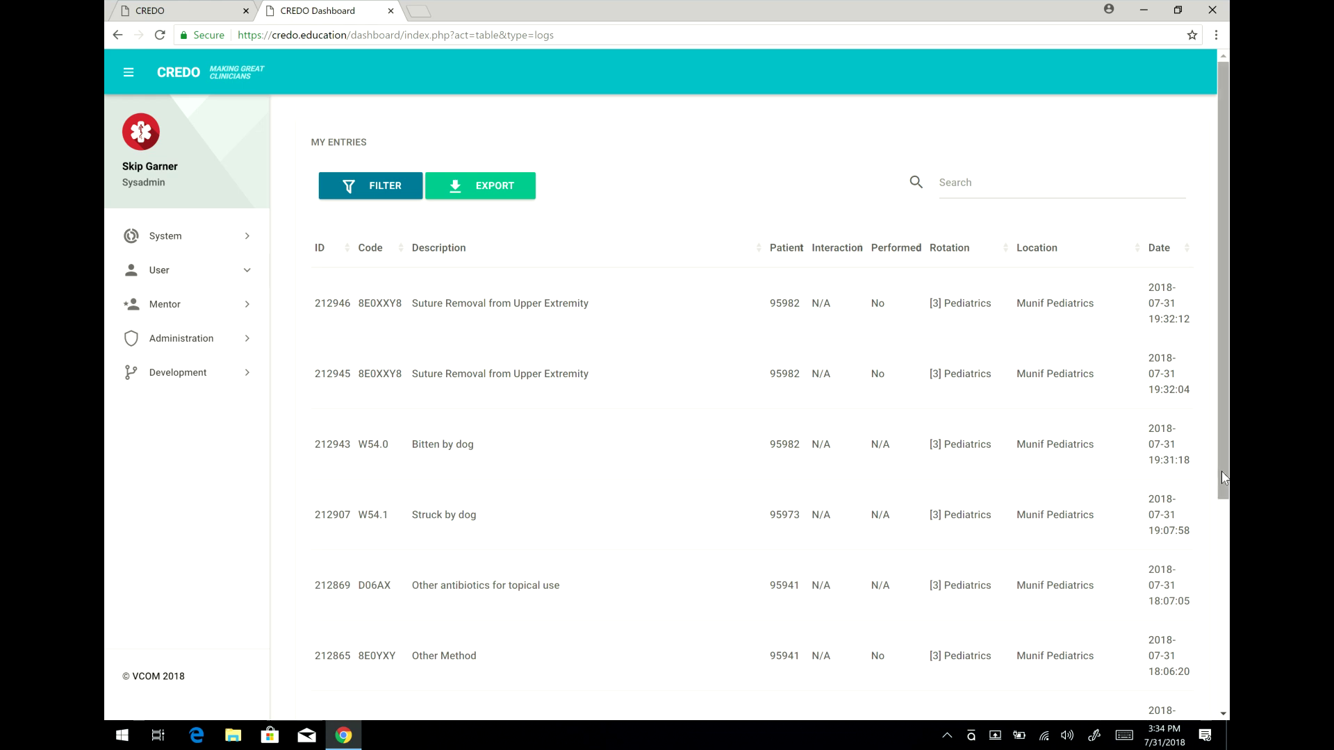
Step: Open My Procedure Logs from the User section and select the Family Medicine rotation
{"action": "left_click_drag", "start_coordinate": [1224, 478], "coordinate": [1220, 434]}
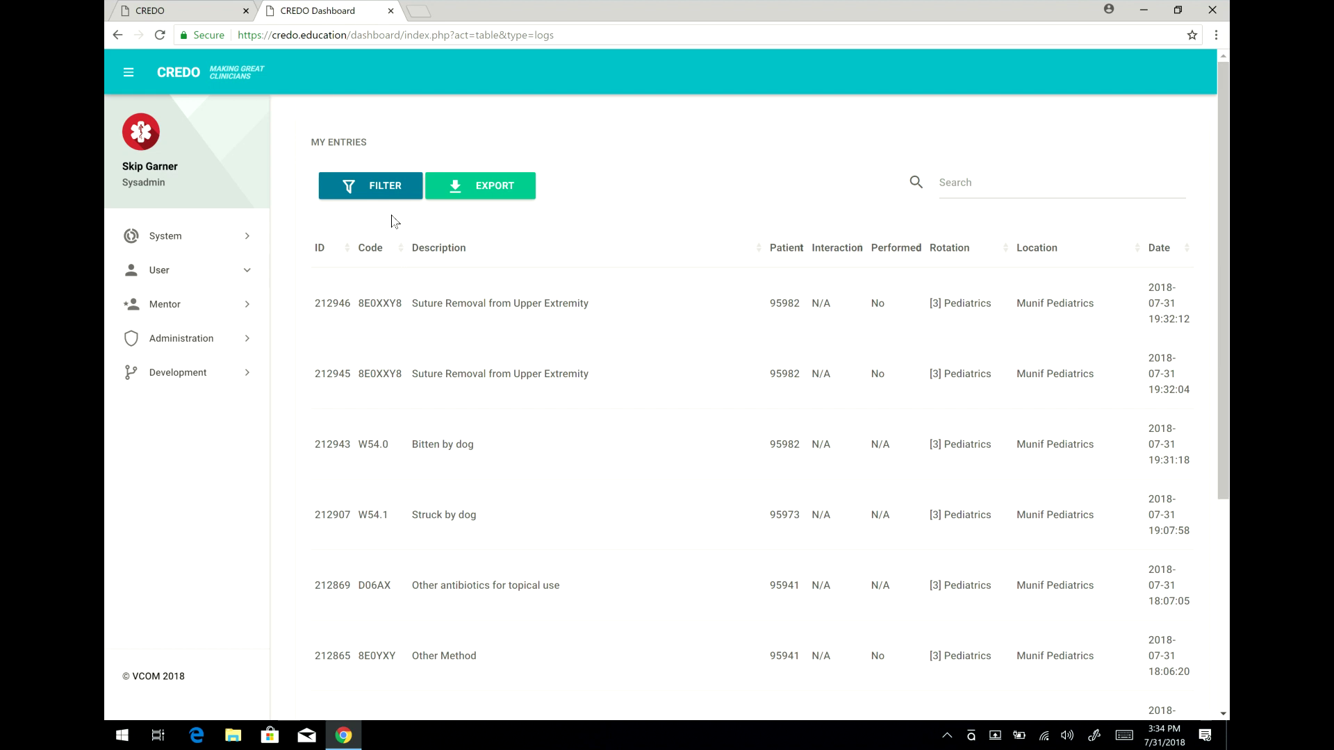
{"action": "left_click", "coordinate": [205, 279]}
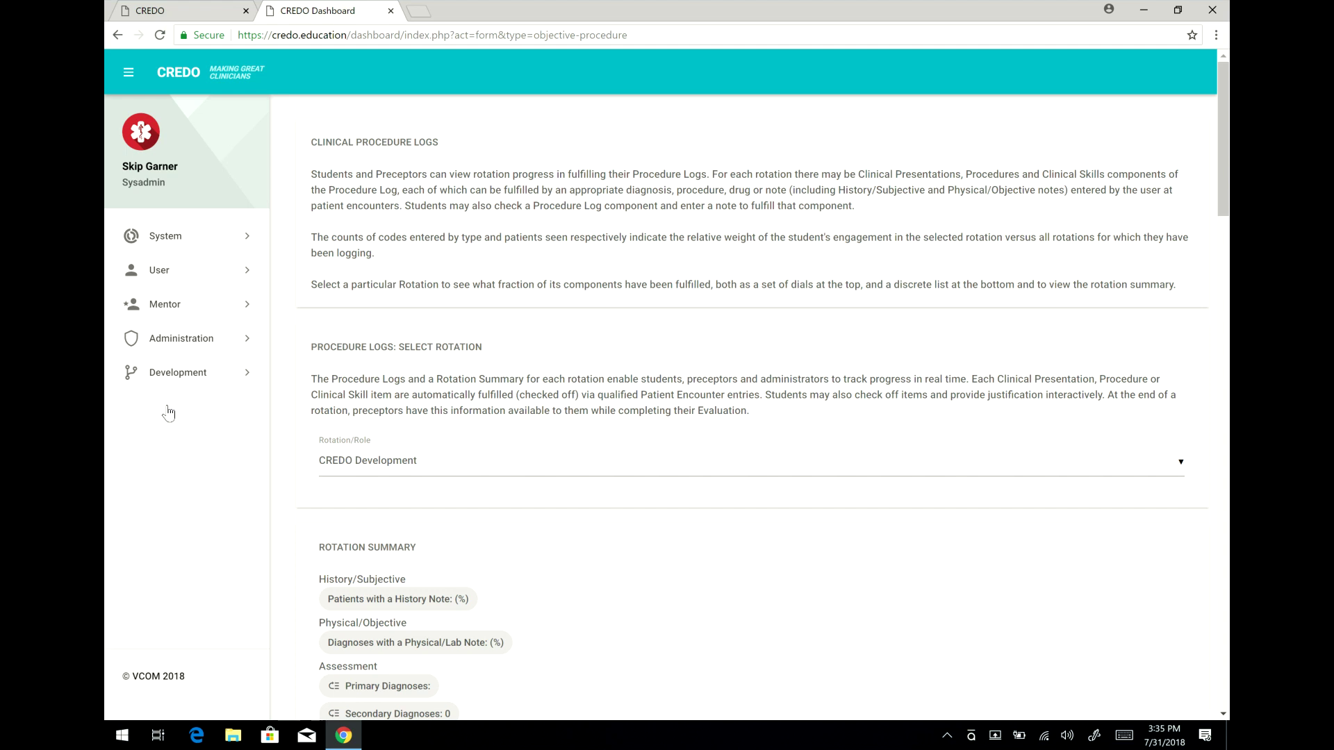
{"action": "left_click", "coordinate": [391, 468]}
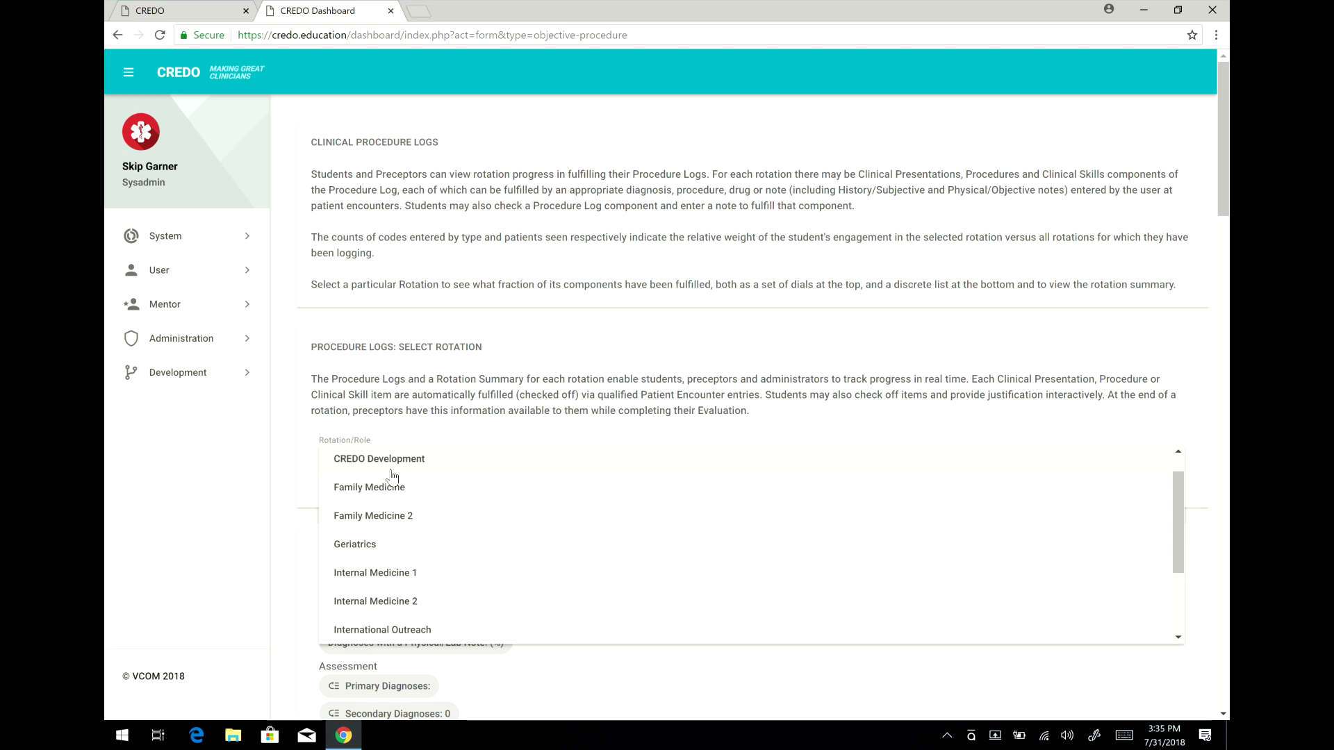
{"action": "left_click", "coordinate": [403, 495]}
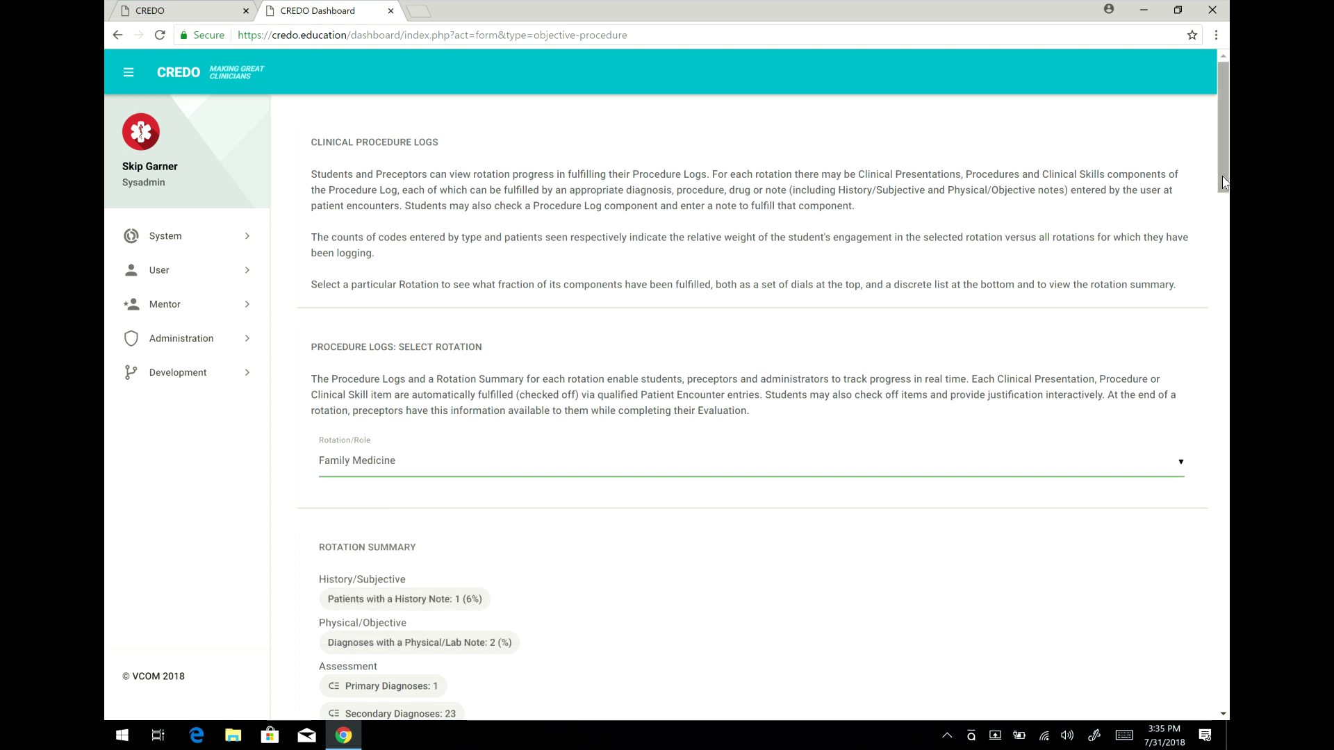
Step: Save a Lecture justification for the Headache objective: "today 7/13/18 i attended a lecture on headache presented by", followed by the presenter's name
{"action": "left_click_drag", "start_coordinate": [1223, 186], "coordinate": [1225, 326]}
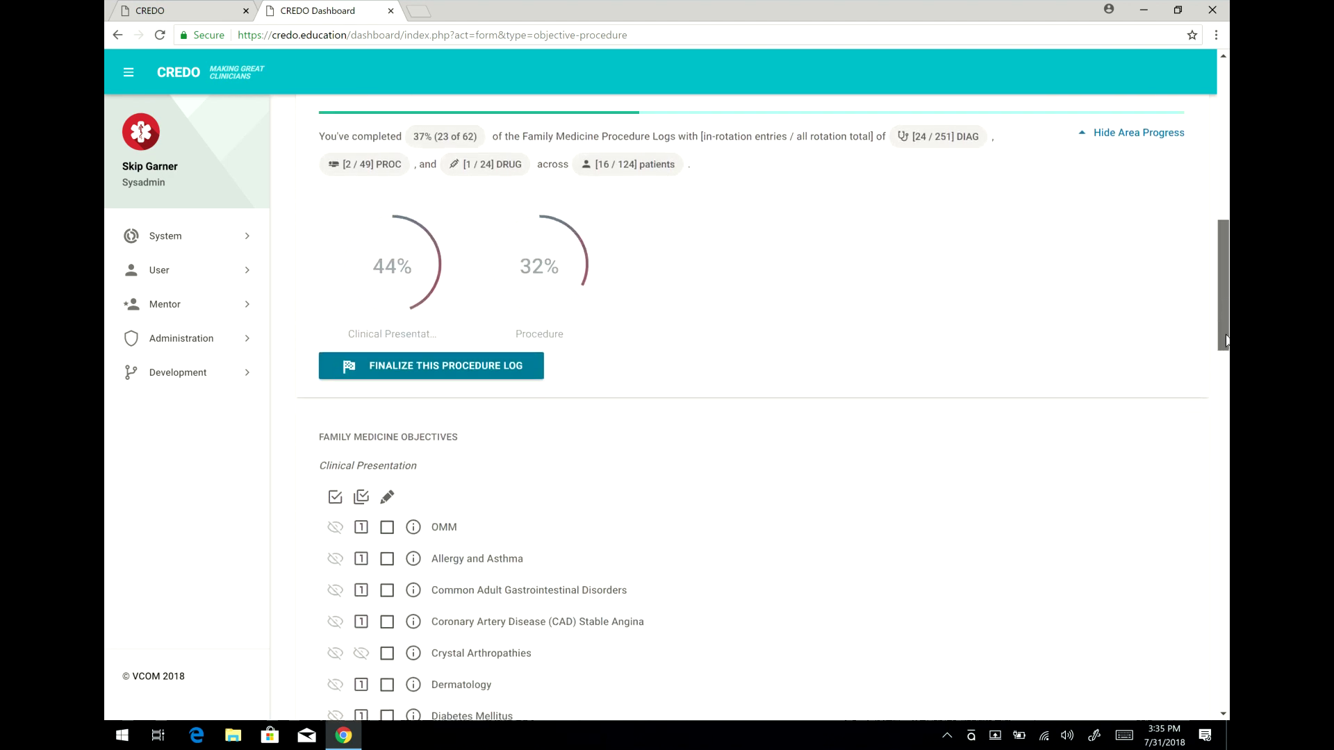
{"action": "left_click_drag", "start_coordinate": [1227, 345], "coordinate": [1228, 384]}
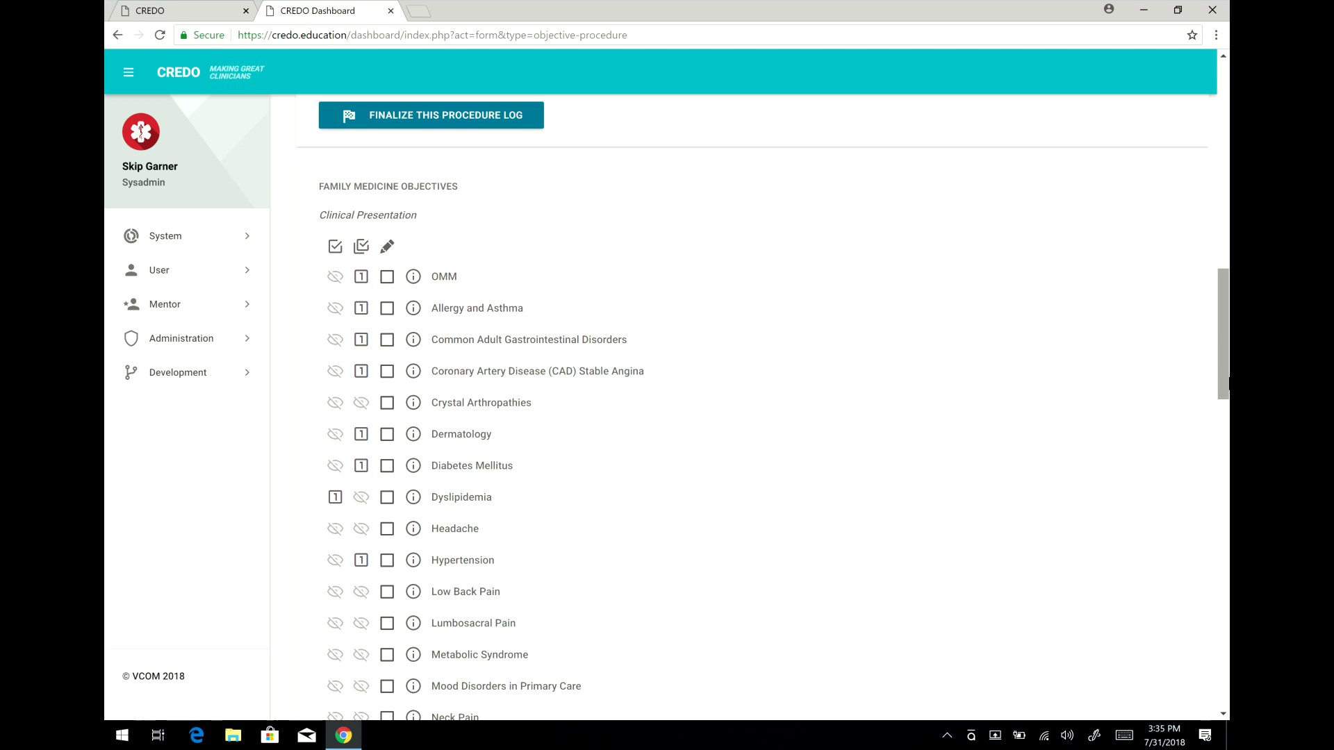
{"action": "mouse_move", "coordinate": [1227, 382]}
{"action": "left_mouse_down"}
{"action": "mouse_move", "coordinate": [1224, 519]}
{"action": "mouse_move", "coordinate": [1227, 366]}
{"action": "left_mouse_up"}
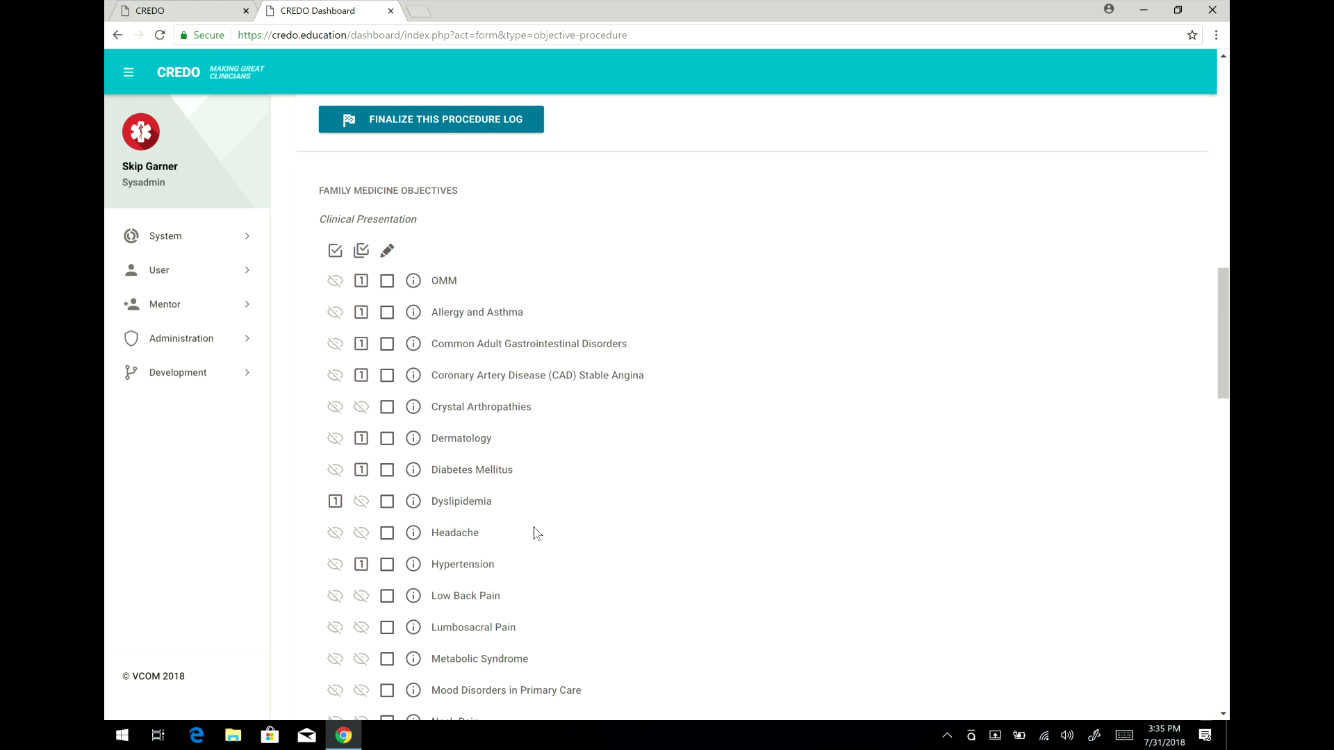
{"action": "left_click", "coordinate": [387, 534]}
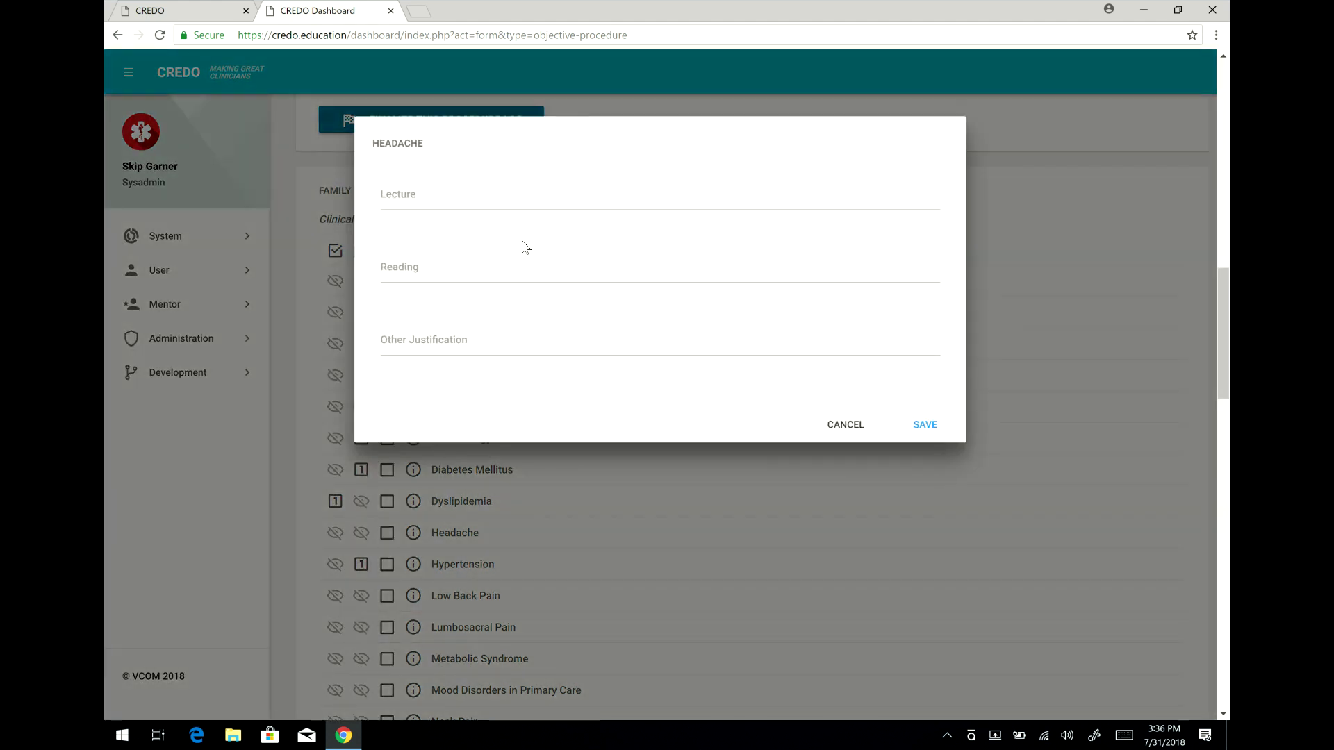
{"action": "left_click", "coordinate": [443, 195]}
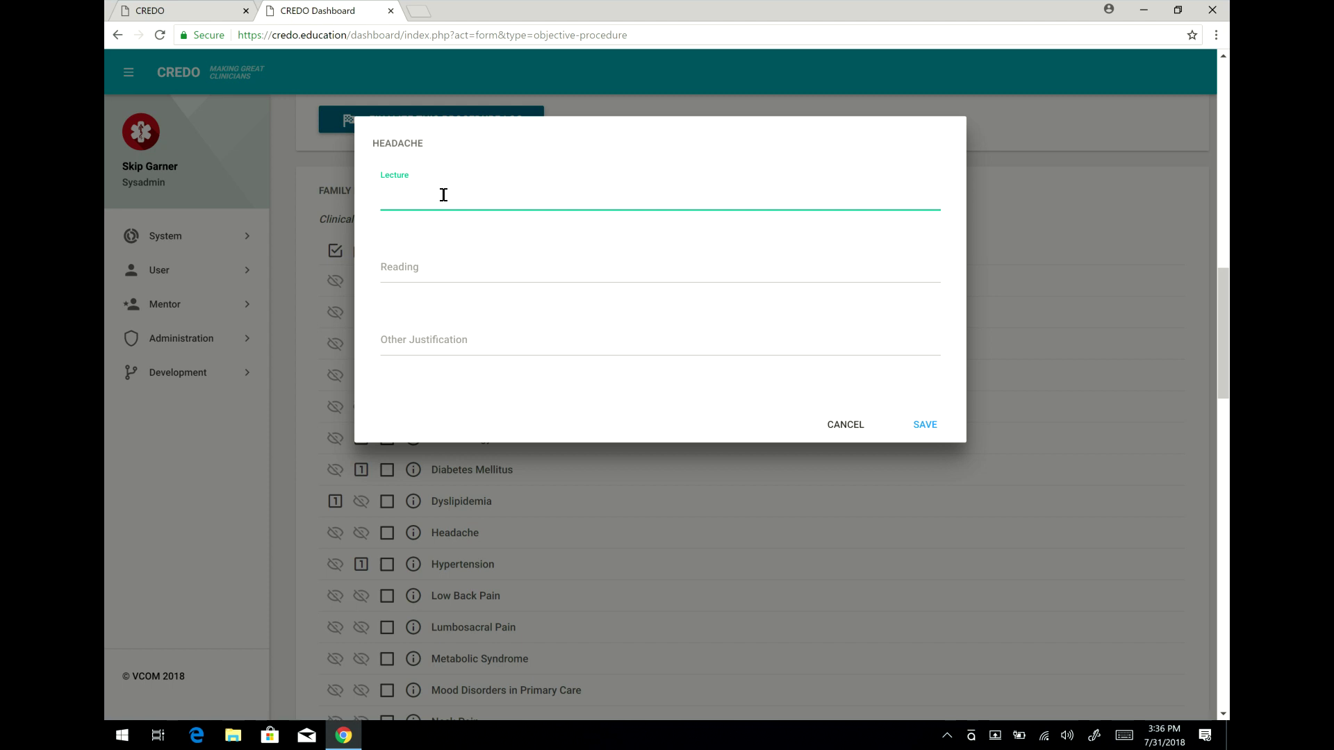
{"action": "type", "text": "today 7/13/18 i attended a lecture on headache presente"}
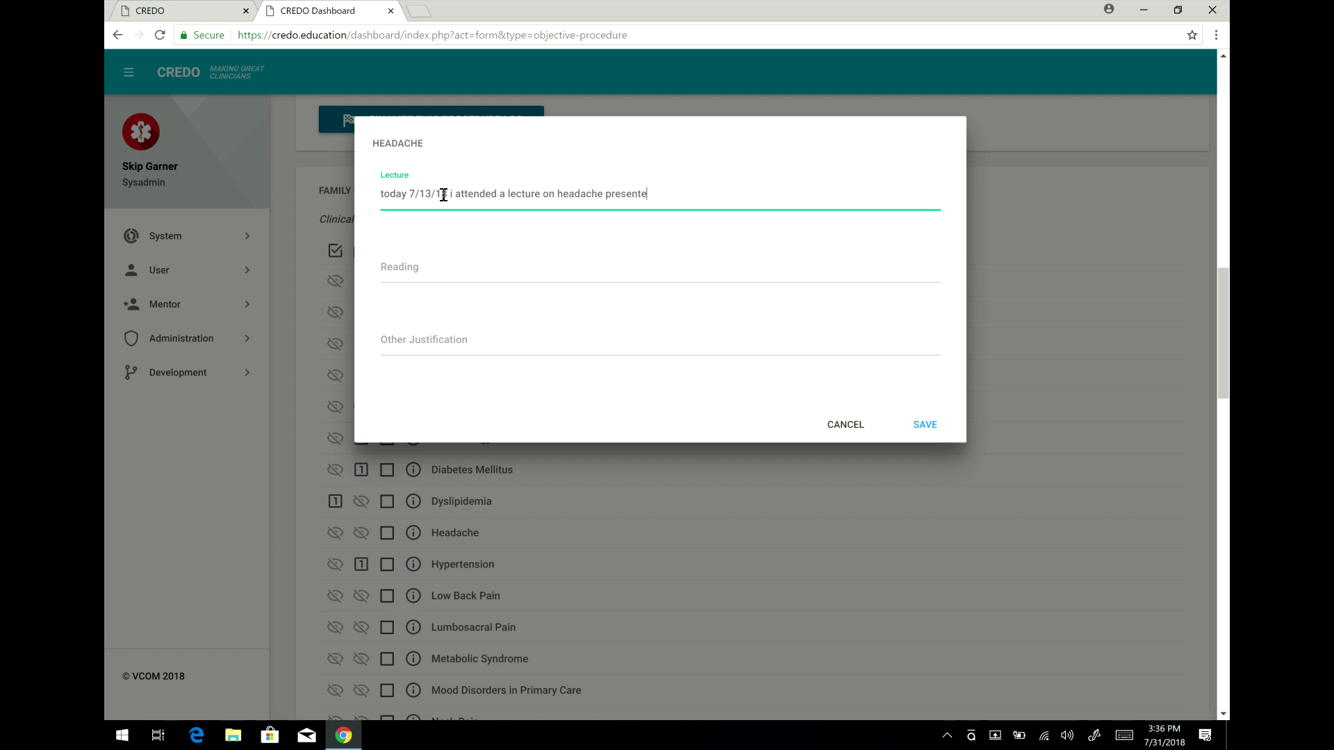
{"action": "type", "text": "d by dr. smith"}
{"action": "left_click", "coordinate": [928, 424]}
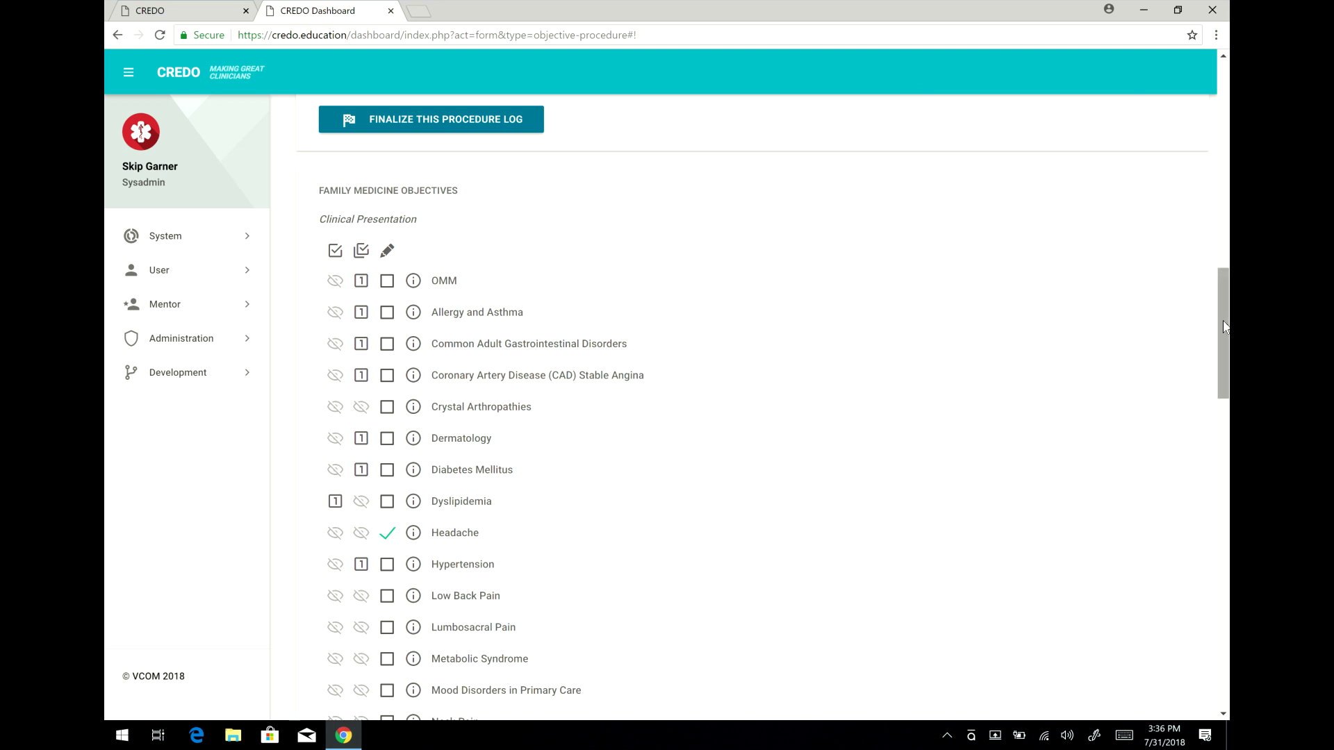
Step: Review the Family Medicine progress and view the Top 10 Diagnoses and Top 10 Procedures in the rotation summary
{"action": "left_click_drag", "start_coordinate": [1223, 320], "coordinate": [1218, 206]}
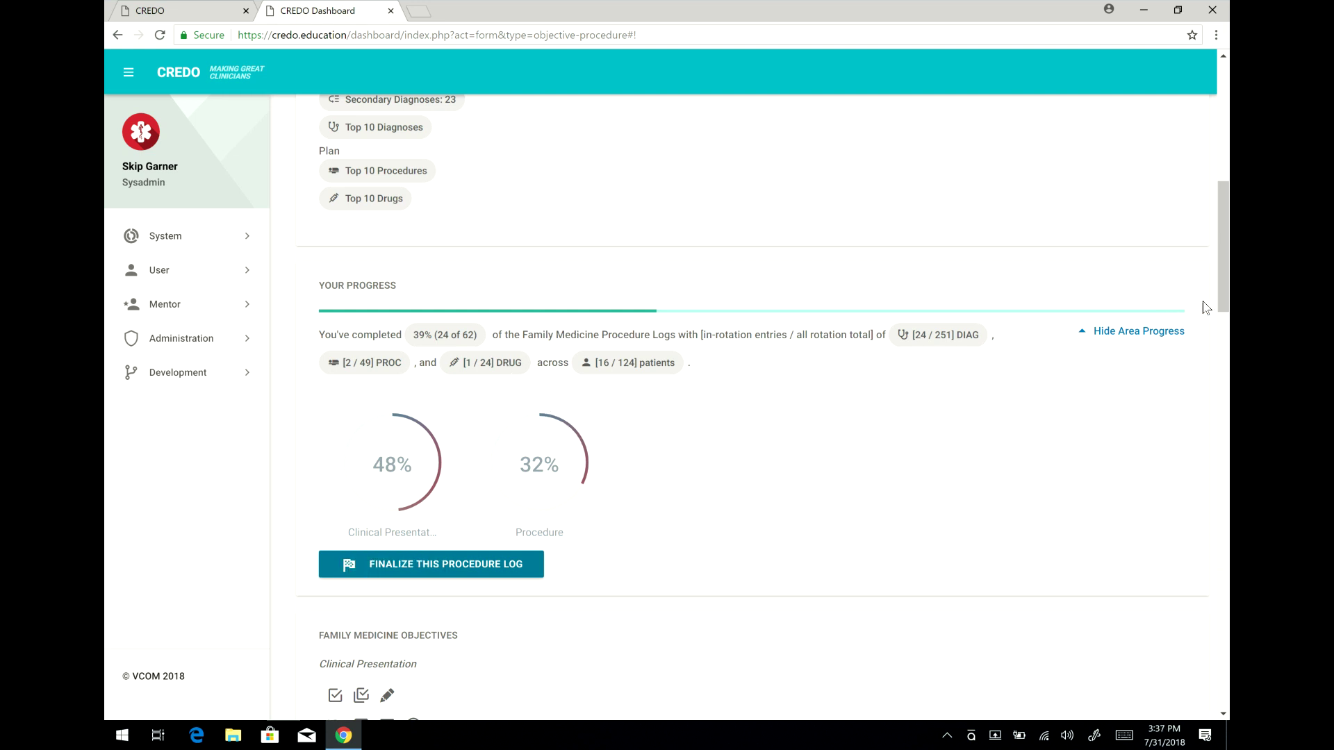
{"action": "left_click_drag", "start_coordinate": [1226, 274], "coordinate": [1227, 208]}
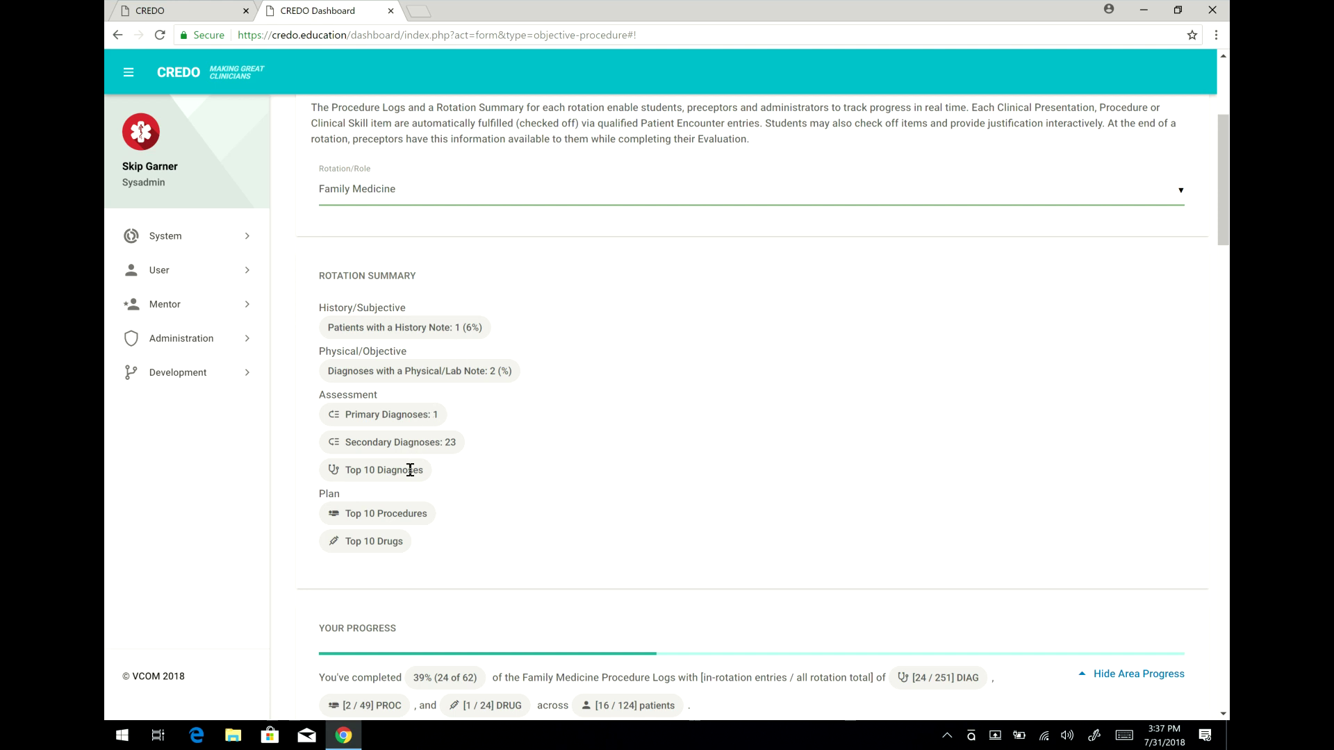
{"action": "mouse_move", "coordinate": [414, 468]}
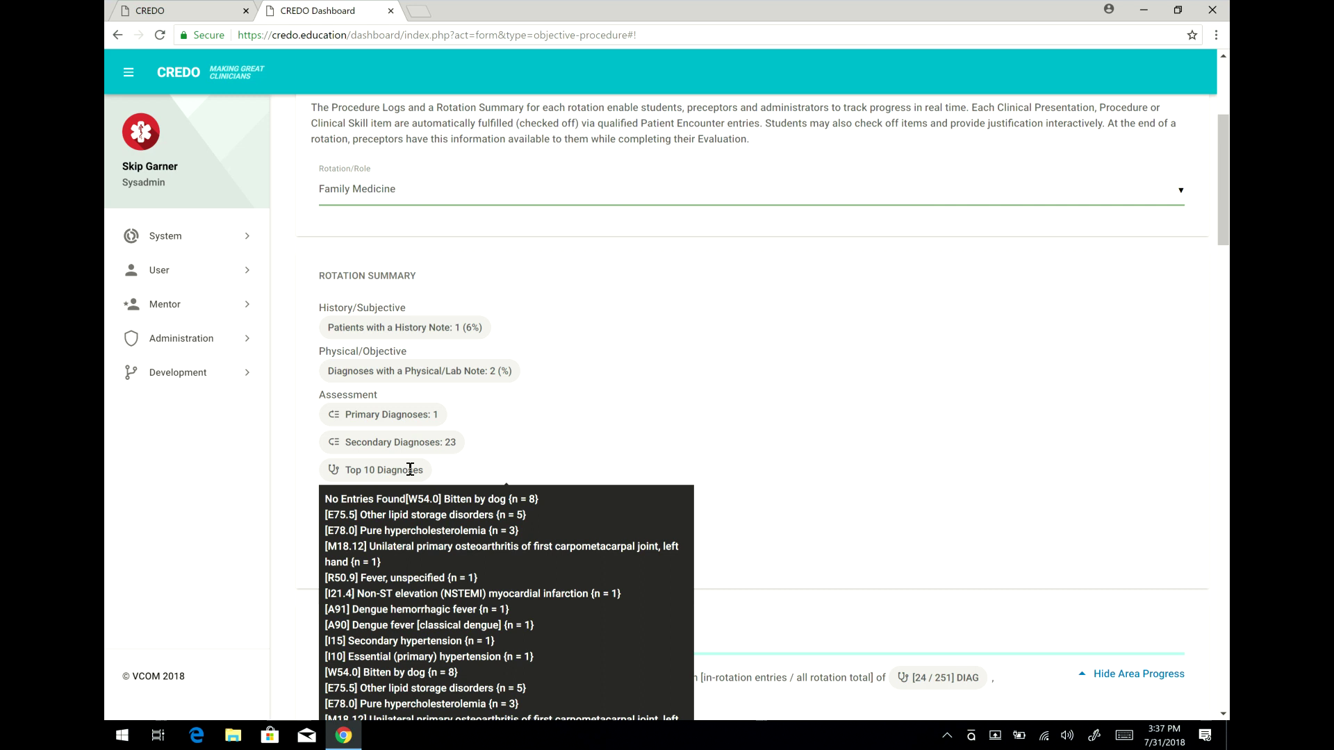
{"action": "mouse_move", "coordinate": [427, 514]}
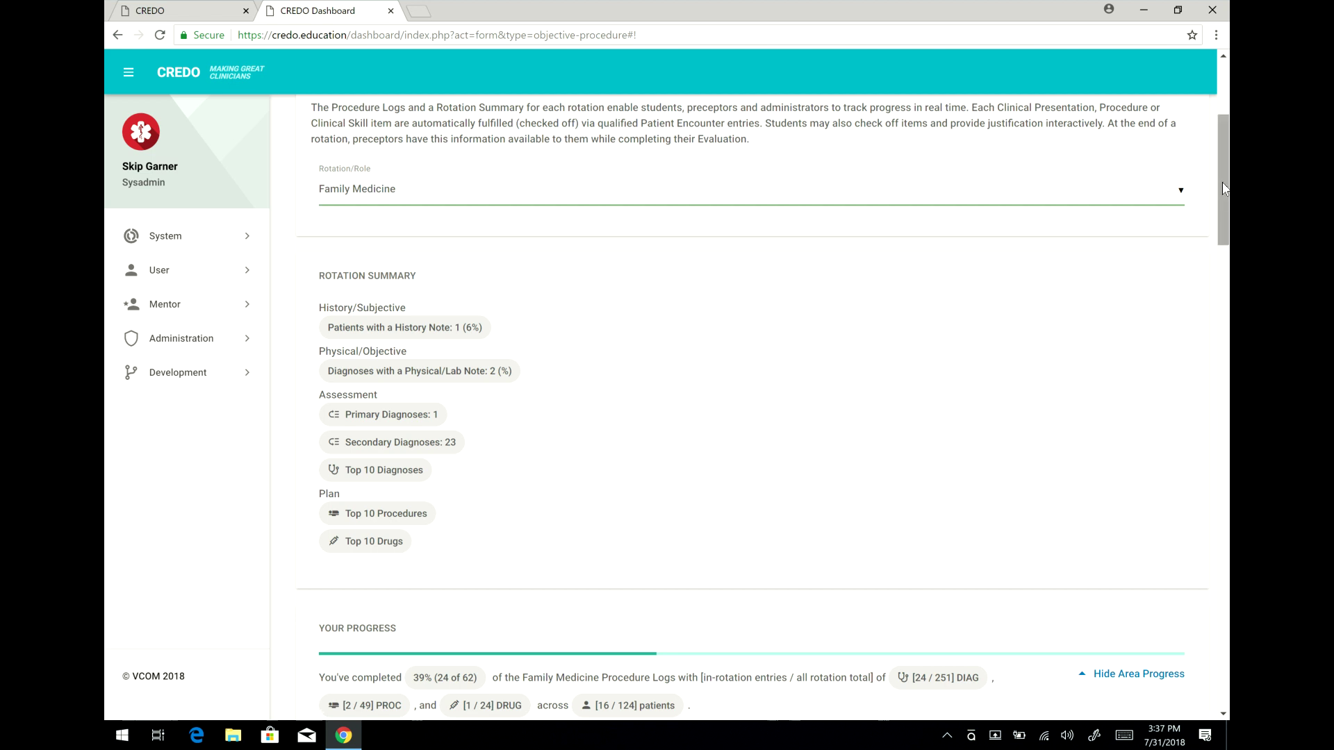
Step: Try to finalize the Family Medicine procedure log, affirming that the entries are complete and were shown to the preceptor
{"action": "left_click_drag", "start_coordinate": [1225, 188], "coordinate": [1226, 287]}
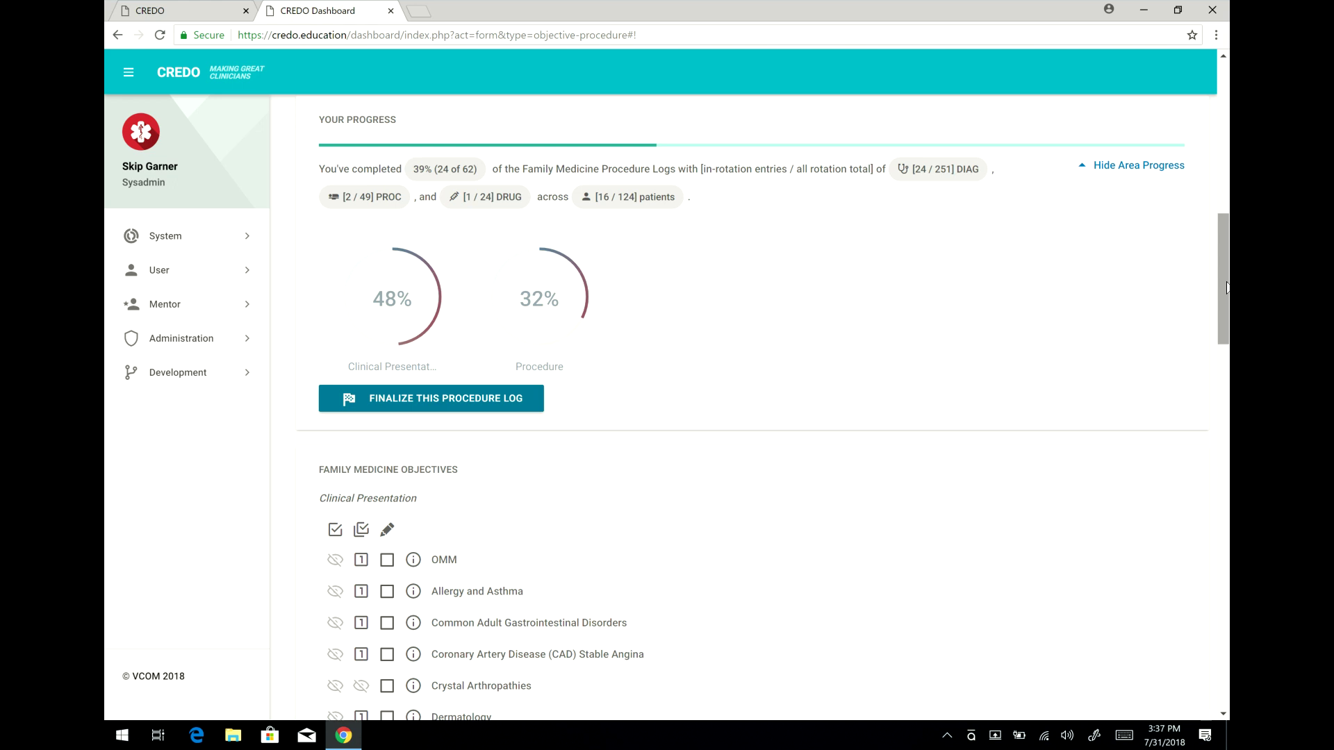
{"action": "left_click", "coordinate": [522, 396]}
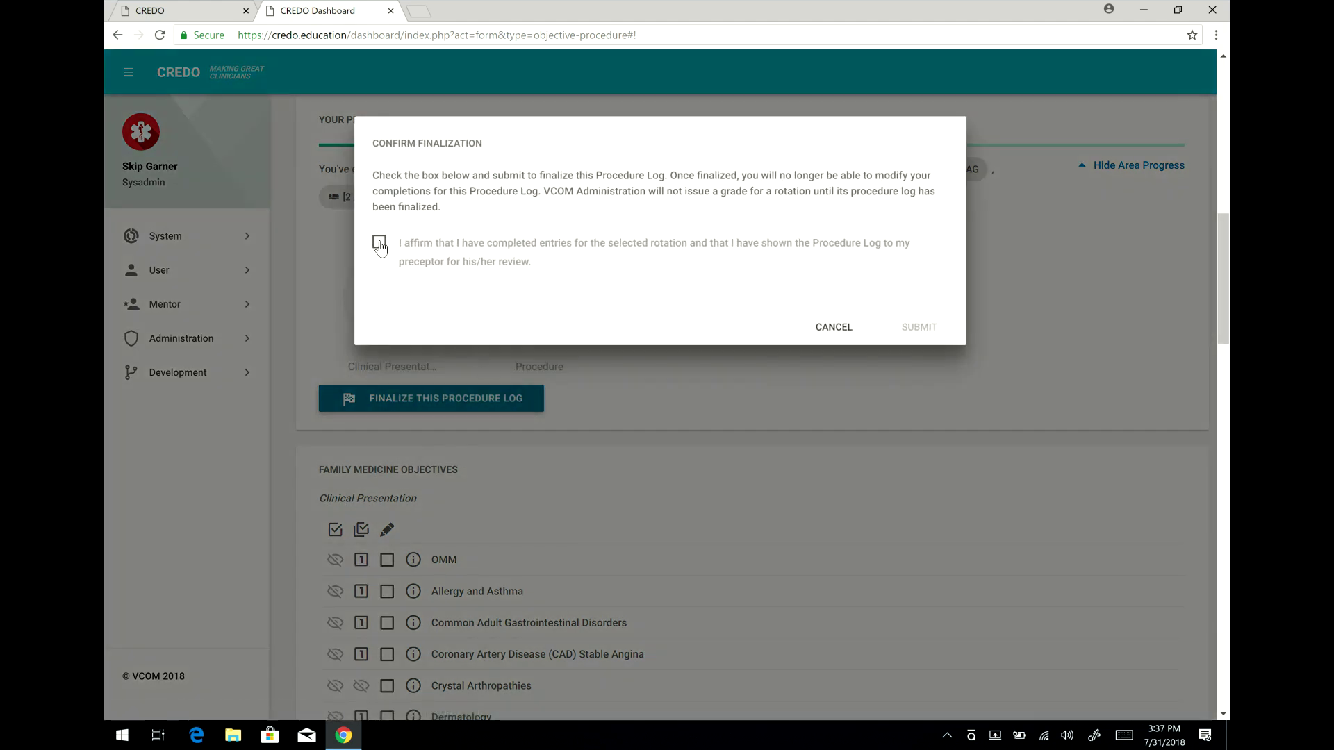
{"action": "left_click", "coordinate": [379, 243]}
{"action": "left_click", "coordinate": [917, 328]}
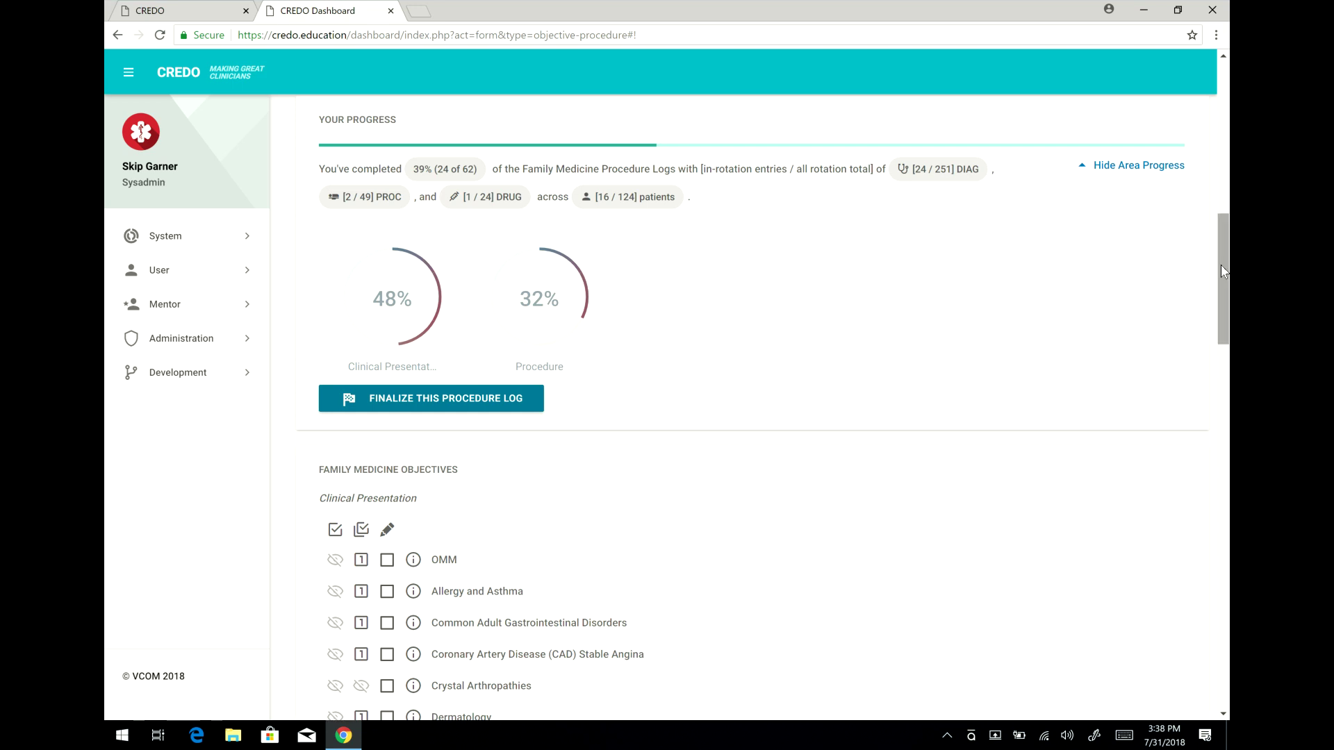
Step: Open the OMS III OMM Logs and look through their clinical presentation and procedure checklists
{"action": "left_click_drag", "start_coordinate": [1220, 265], "coordinate": [1221, 111]}
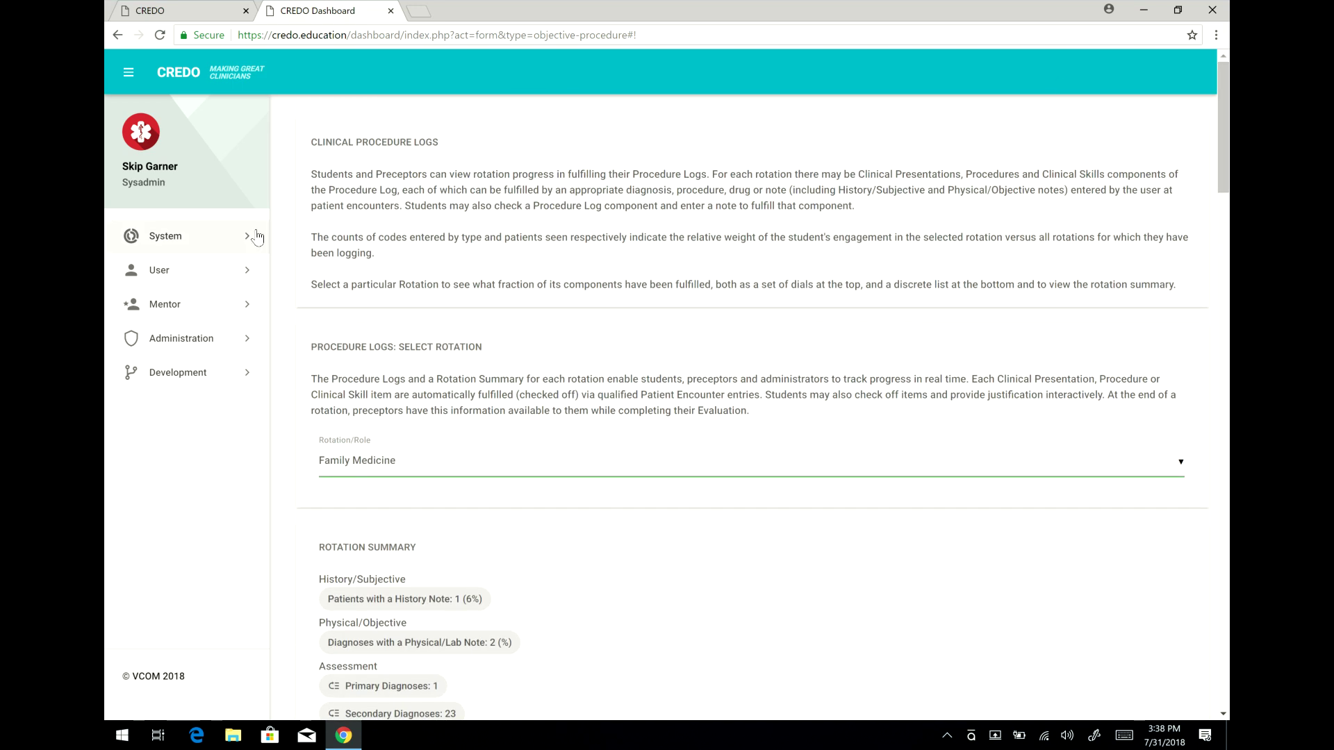
{"action": "left_click", "coordinate": [217, 273]}
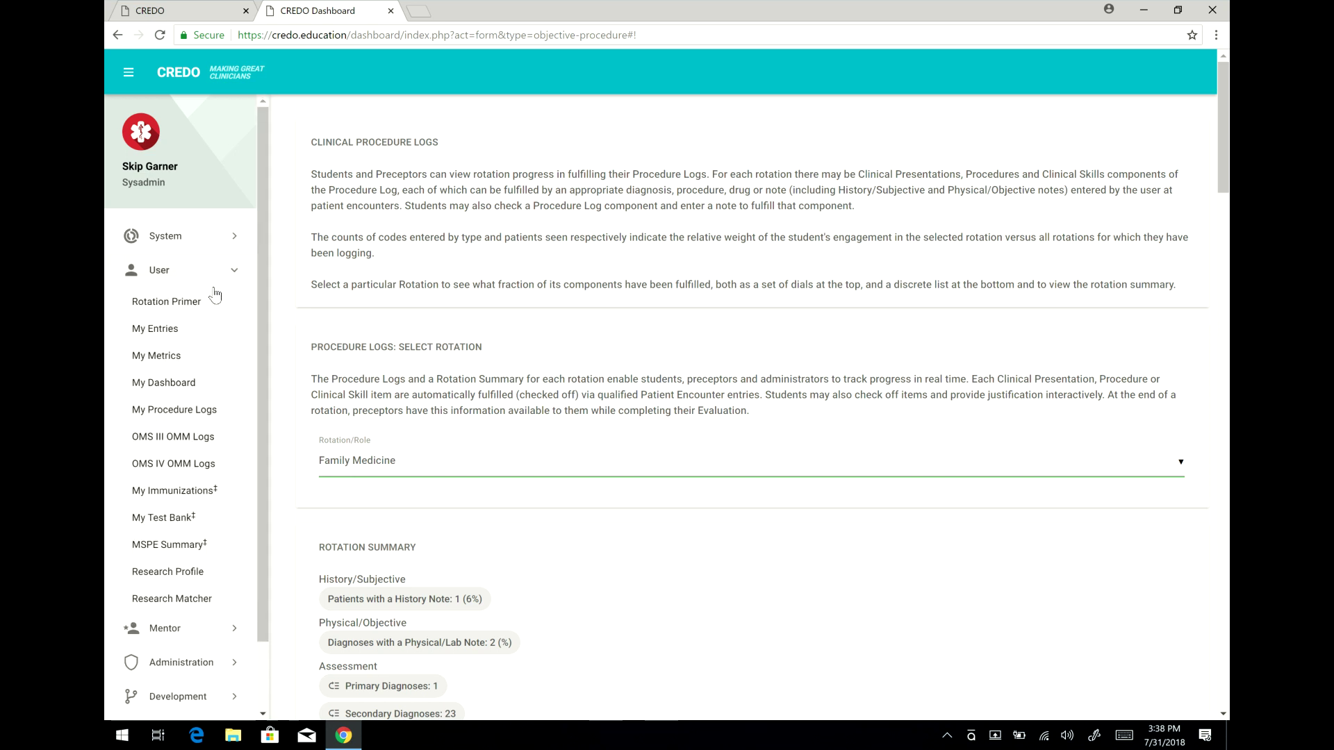
{"action": "left_click", "coordinate": [202, 442]}
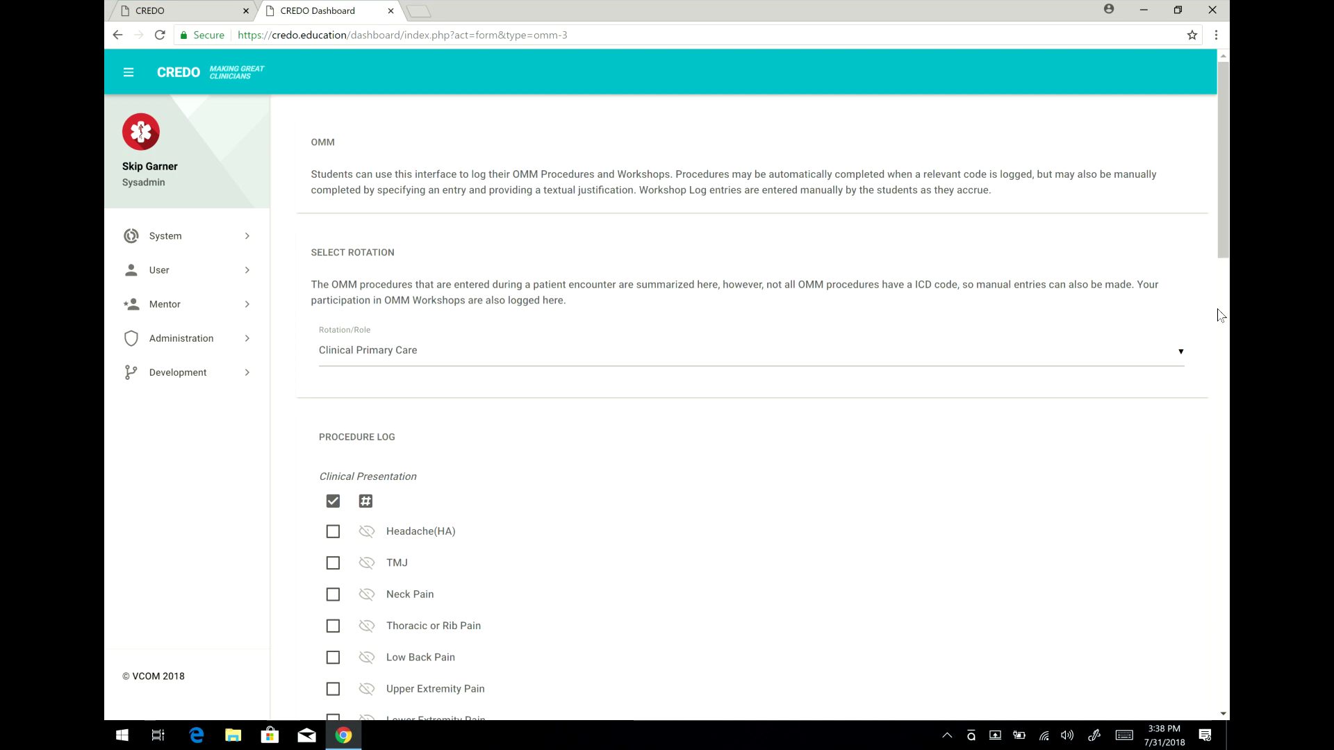
{"action": "left_click_drag", "start_coordinate": [1223, 202], "coordinate": [1220, 362]}
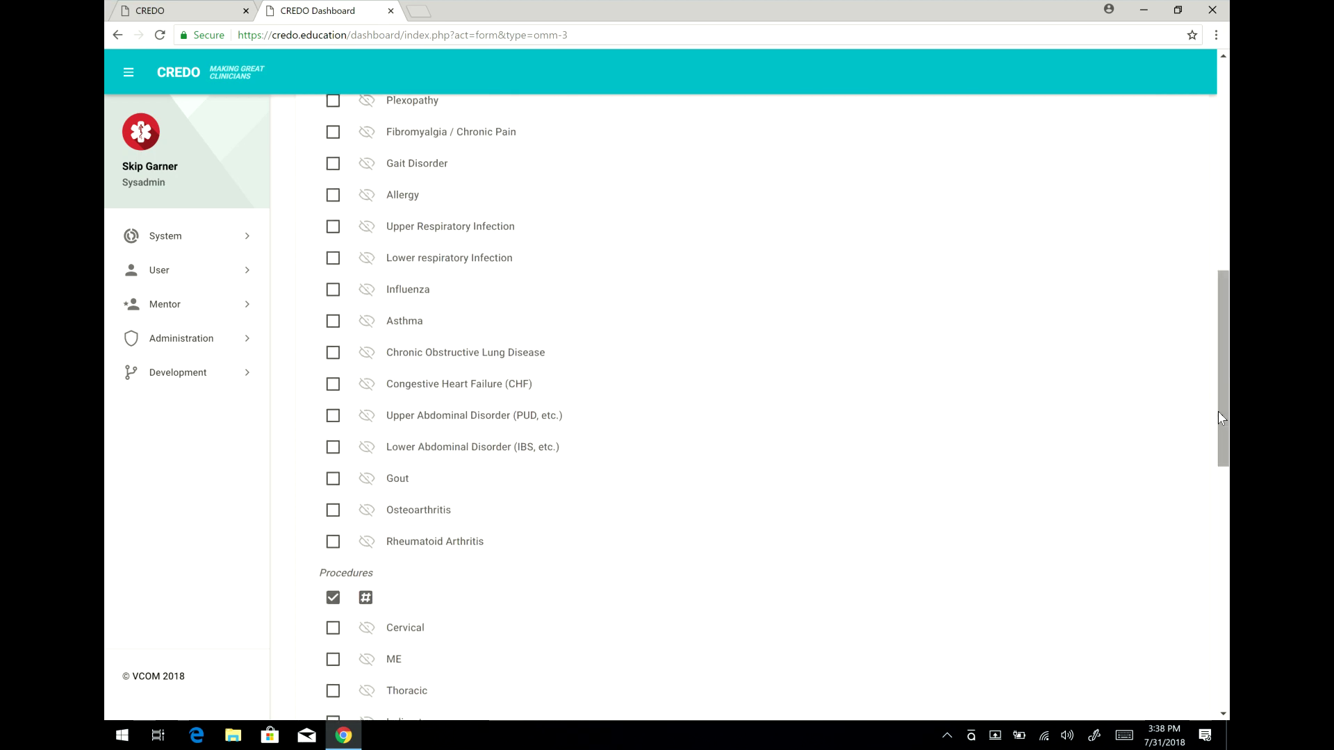
{"action": "left_click_drag", "start_coordinate": [1220, 417], "coordinate": [1223, 212]}
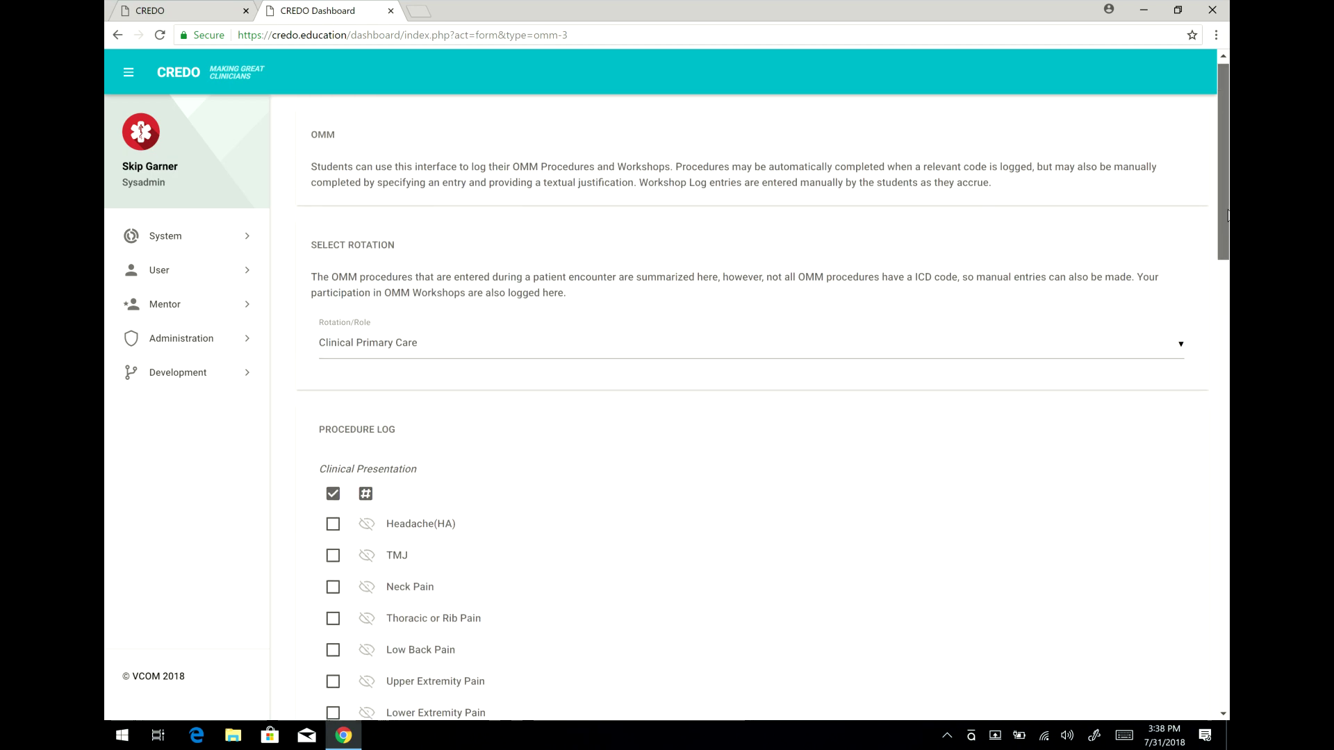
Step: Open the Rotation Primer and review the top Pediatrics codes and the SOAP notes for the most frequent diagnoses
{"action": "left_click", "coordinate": [221, 280]}
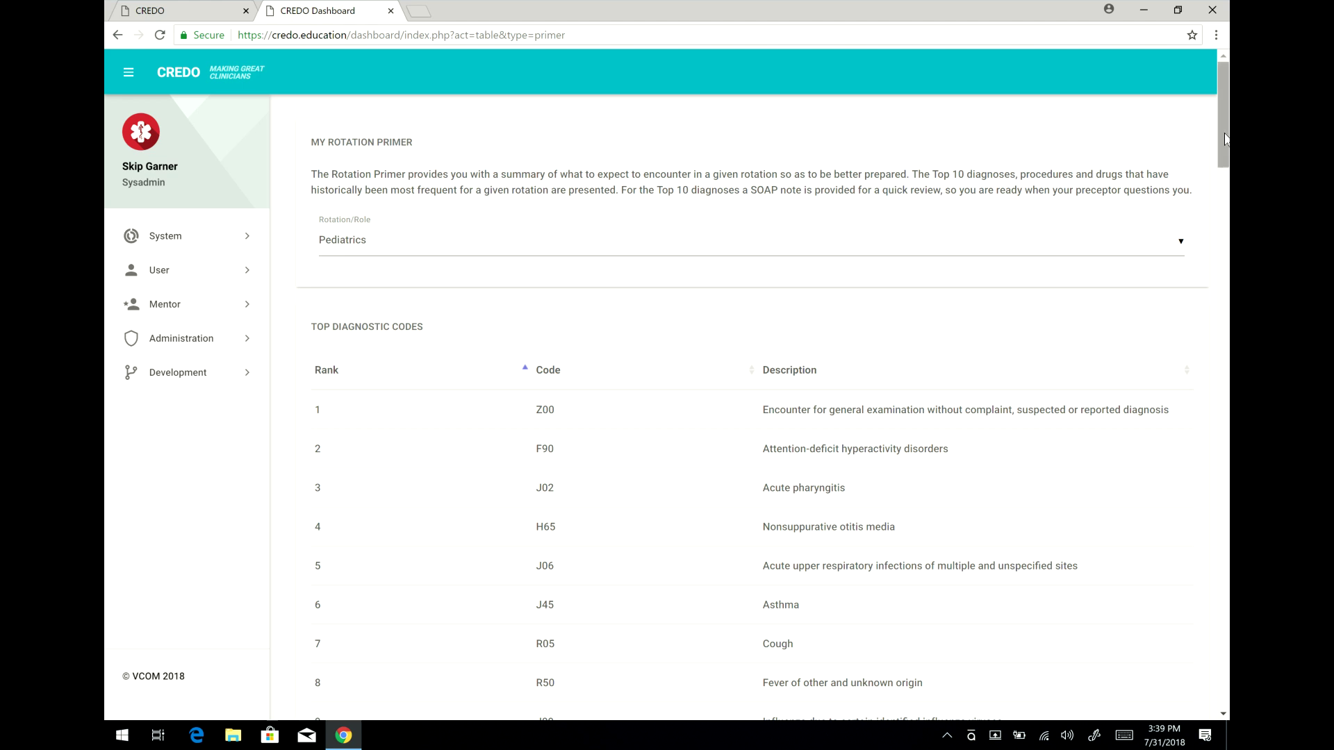
{"action": "left_click_drag", "start_coordinate": [1225, 139], "coordinate": [1225, 161]}
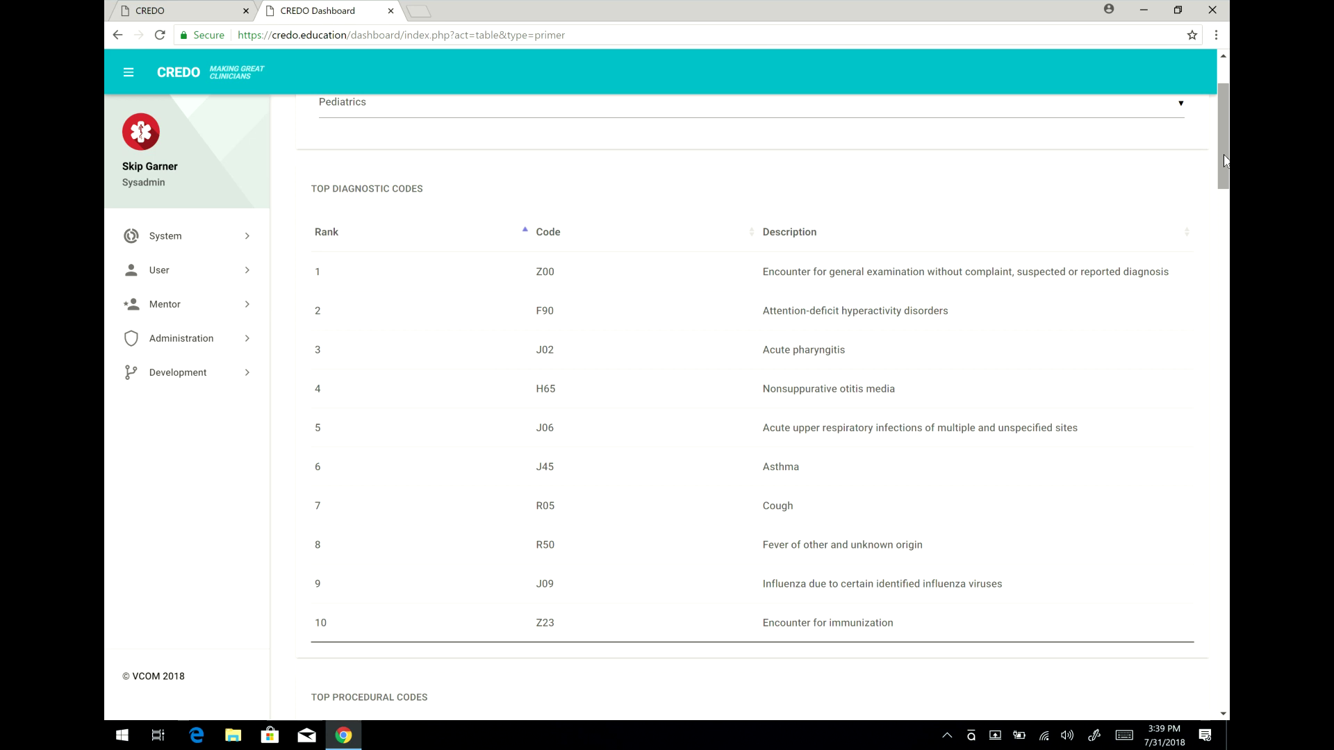
{"action": "left_click_drag", "start_coordinate": [1225, 161], "coordinate": [1223, 143]}
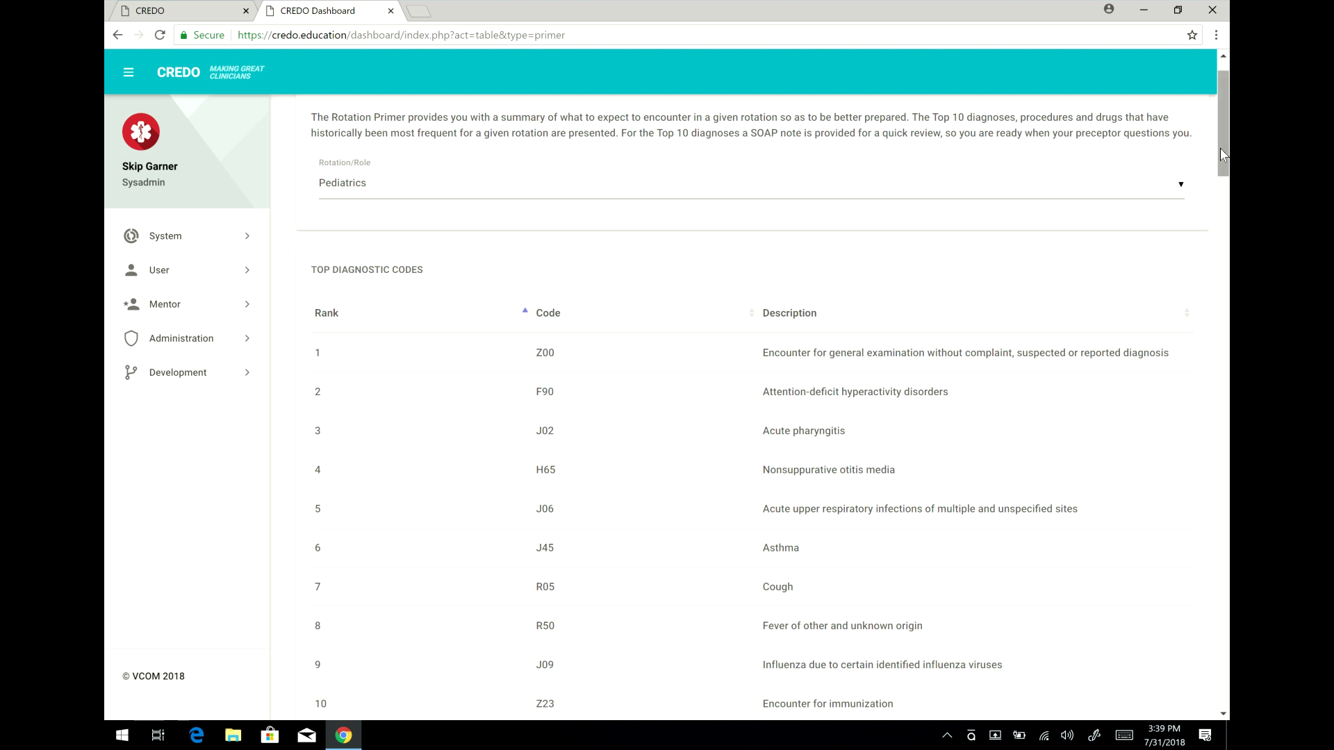
{"action": "left_click_drag", "start_coordinate": [1226, 154], "coordinate": [1228, 340]}
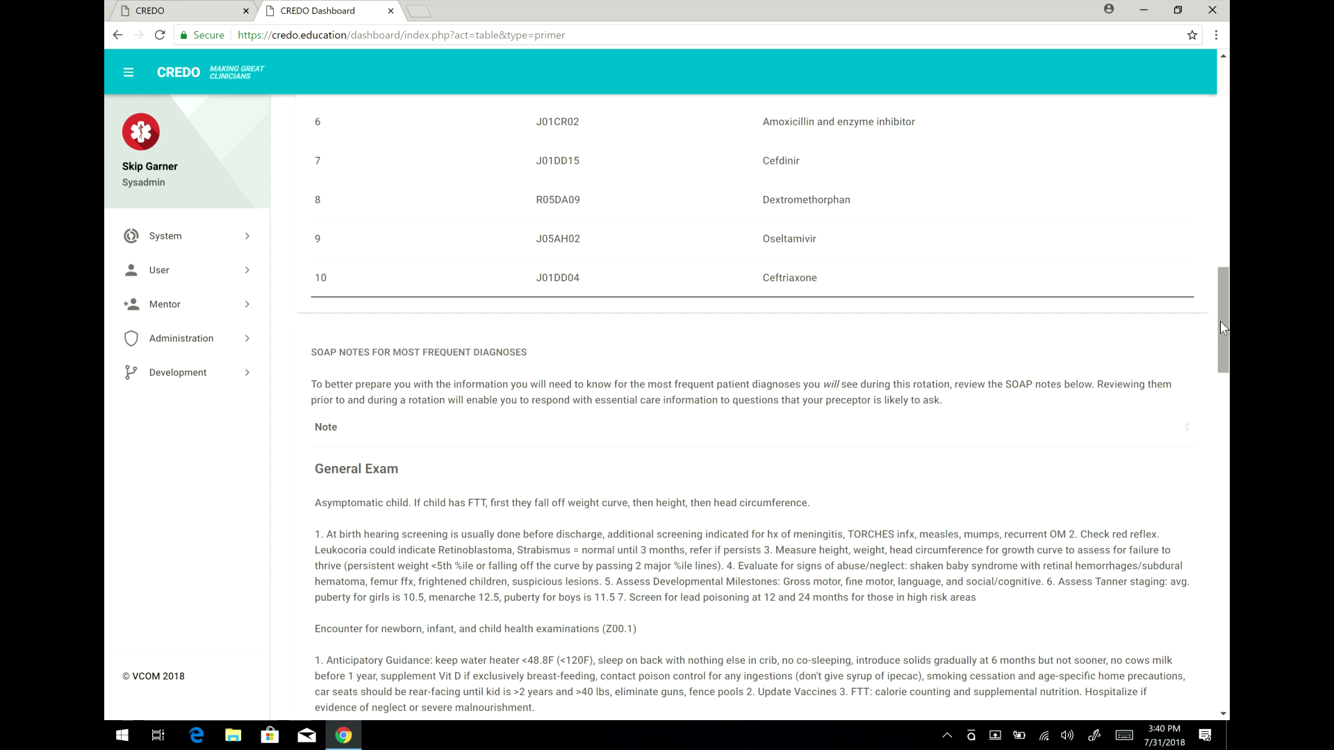
{"action": "left_click_drag", "start_coordinate": [1225, 326], "coordinate": [1225, 351]}
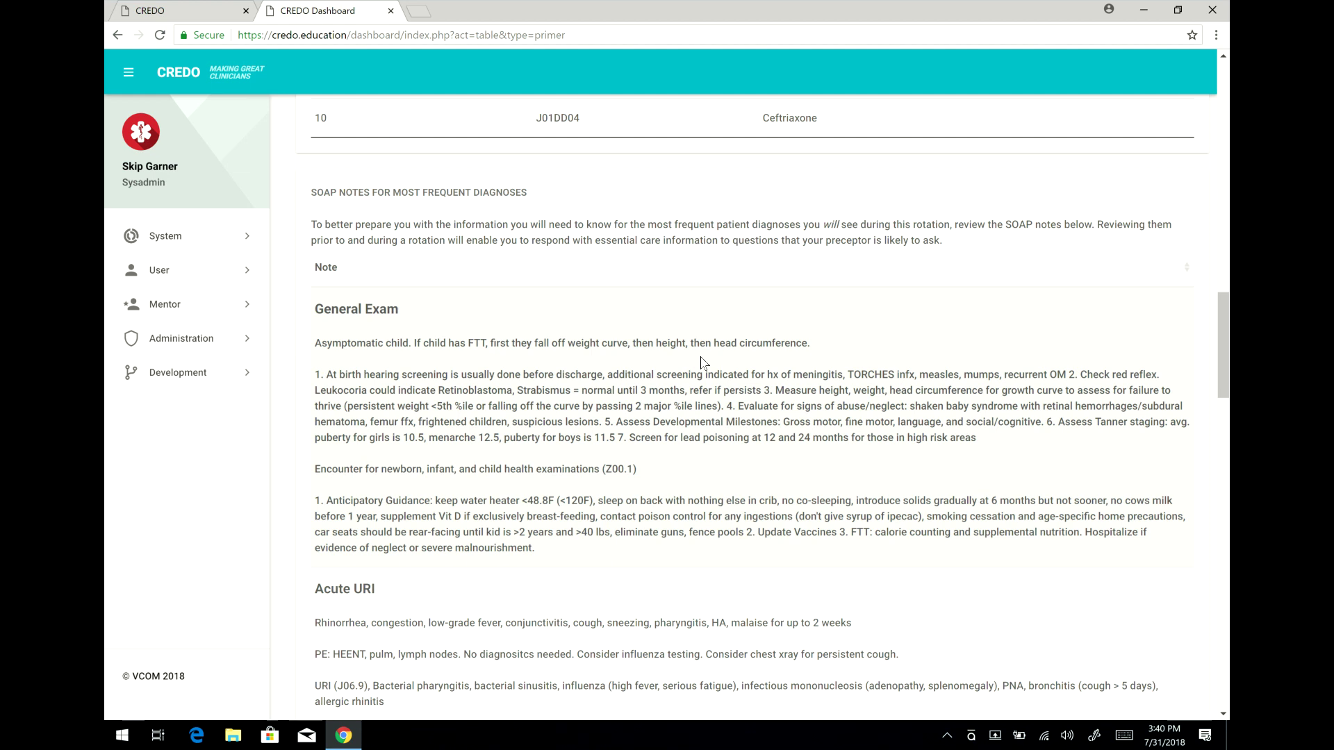
Step: Open the Research Matcher and search the user accounts for "genetic"
{"action": "left_click", "coordinate": [216, 270]}
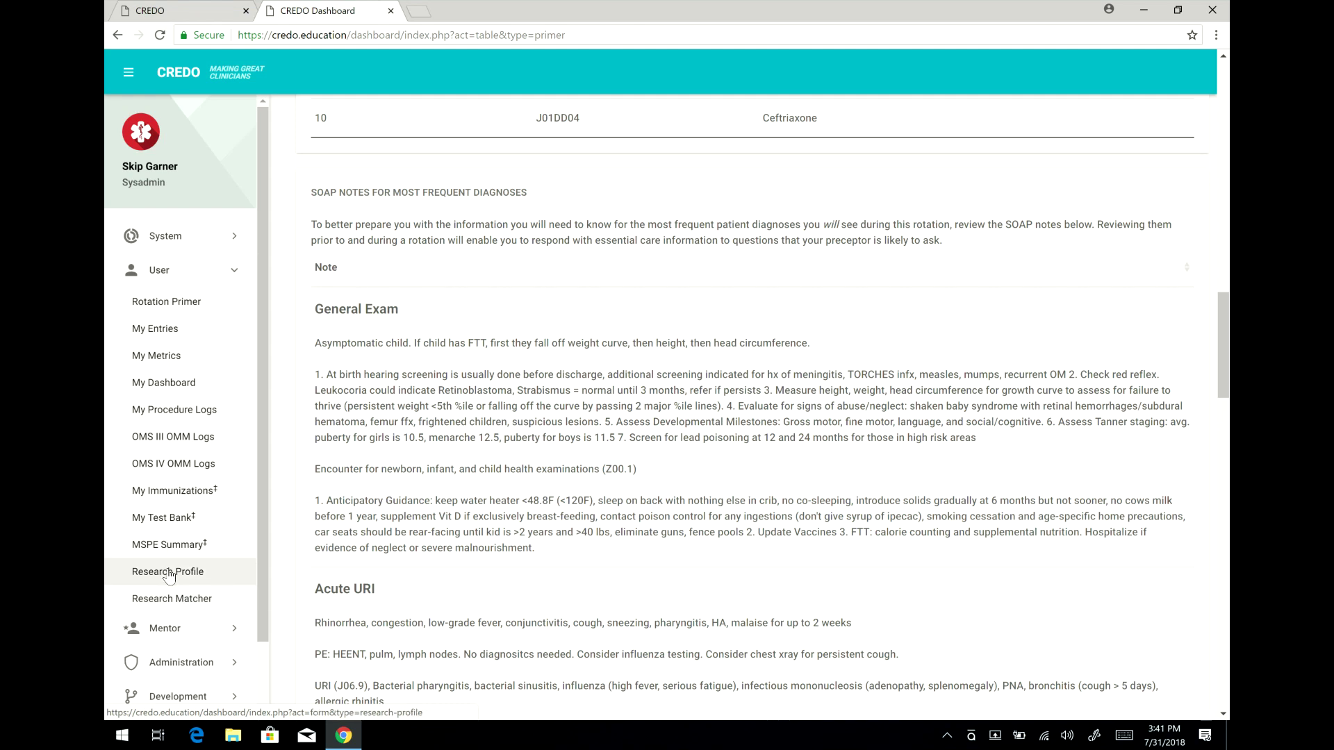
{"action": "left_click", "coordinate": [188, 599]}
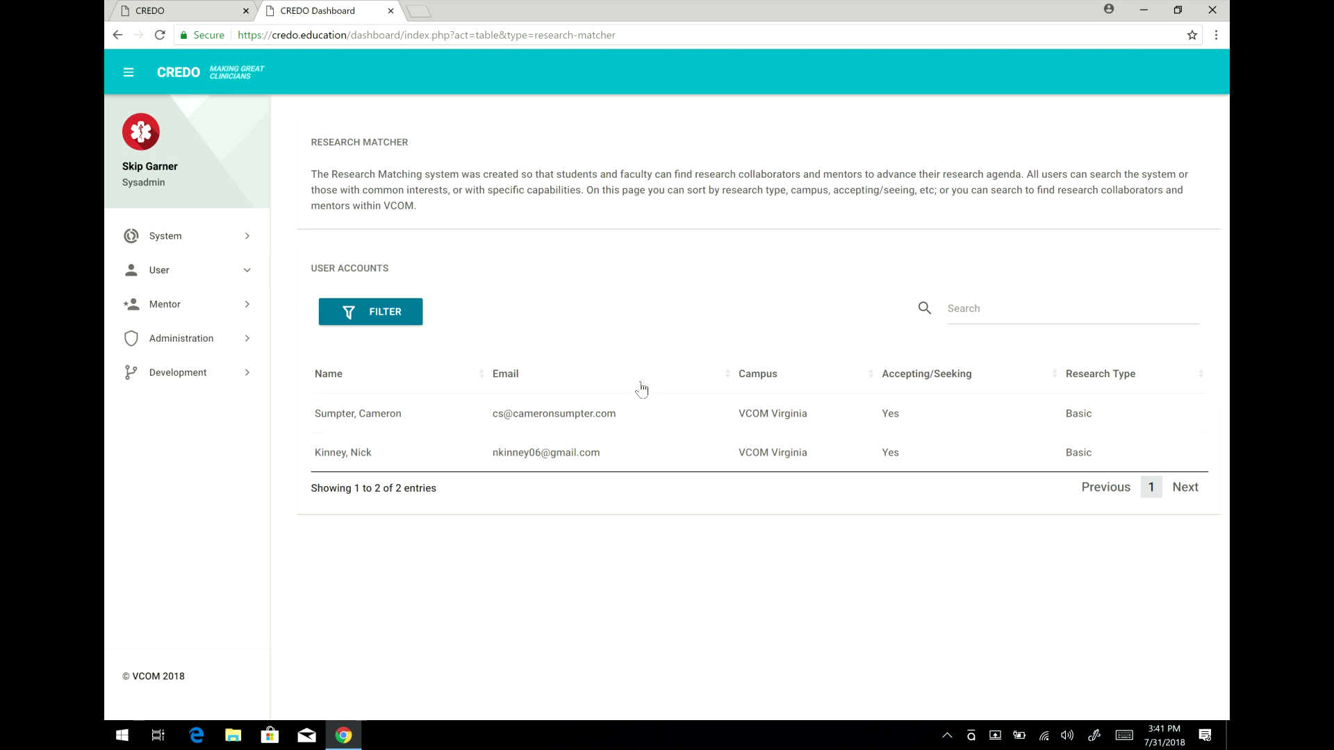
{"action": "left_click", "coordinate": [985, 310]}
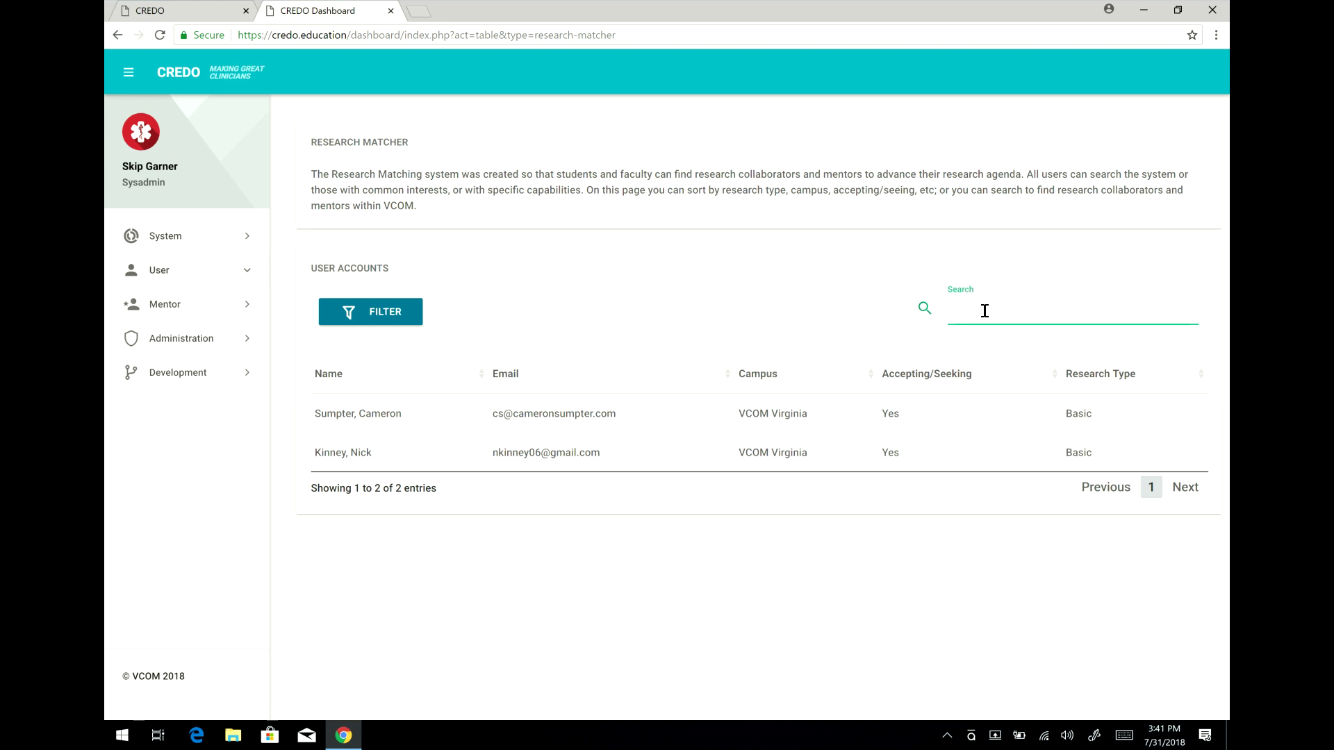
{"action": "type", "text": "genetic"}
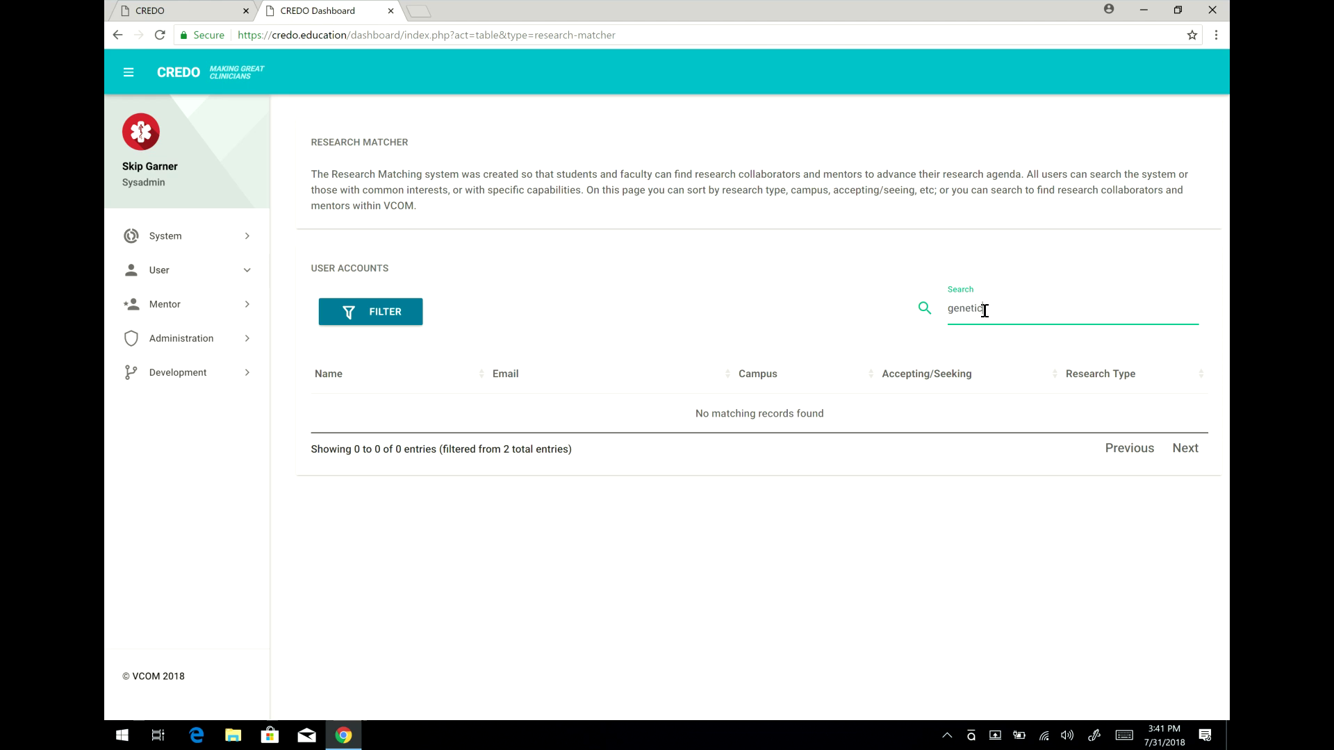
Step: Clear the search term, view the second listed researcher's details and close them
{"action": "key", "text": "ctrl+a"}
{"action": "key", "text": "BackSpace"}
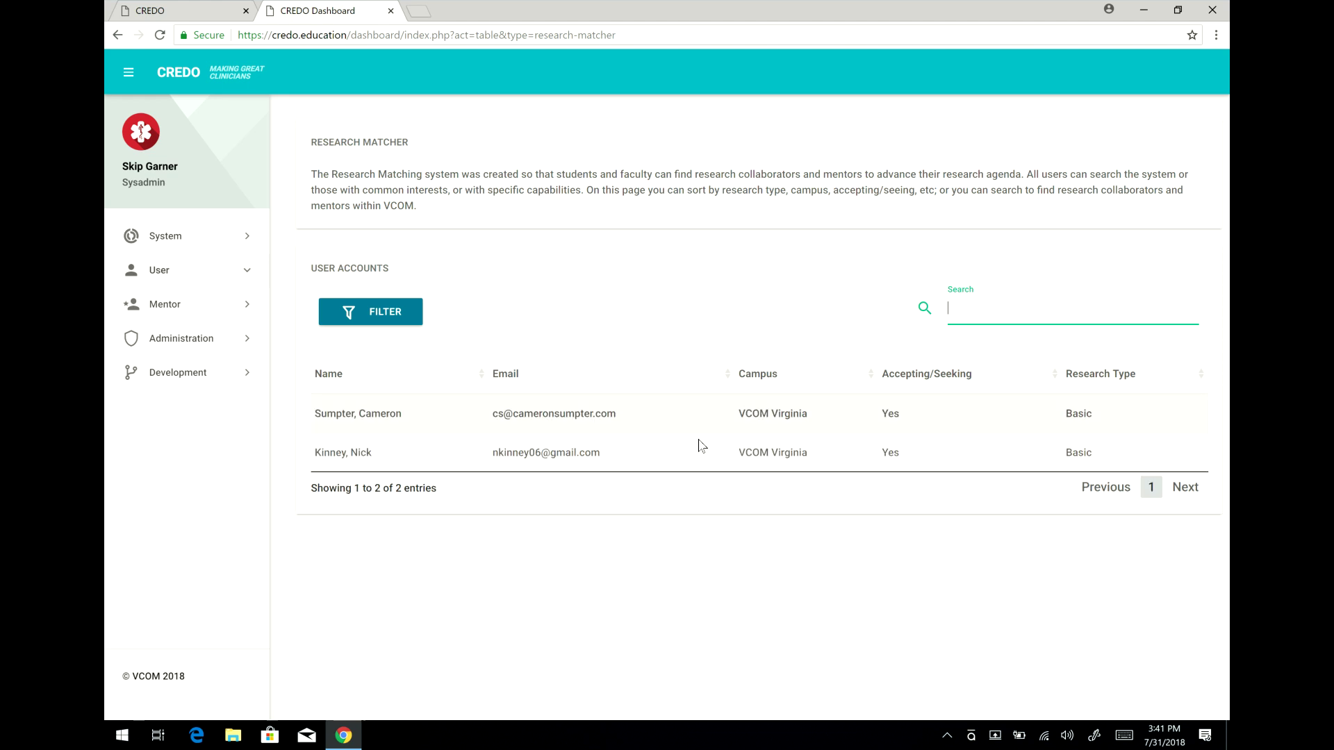
{"action": "left_click", "coordinate": [676, 454]}
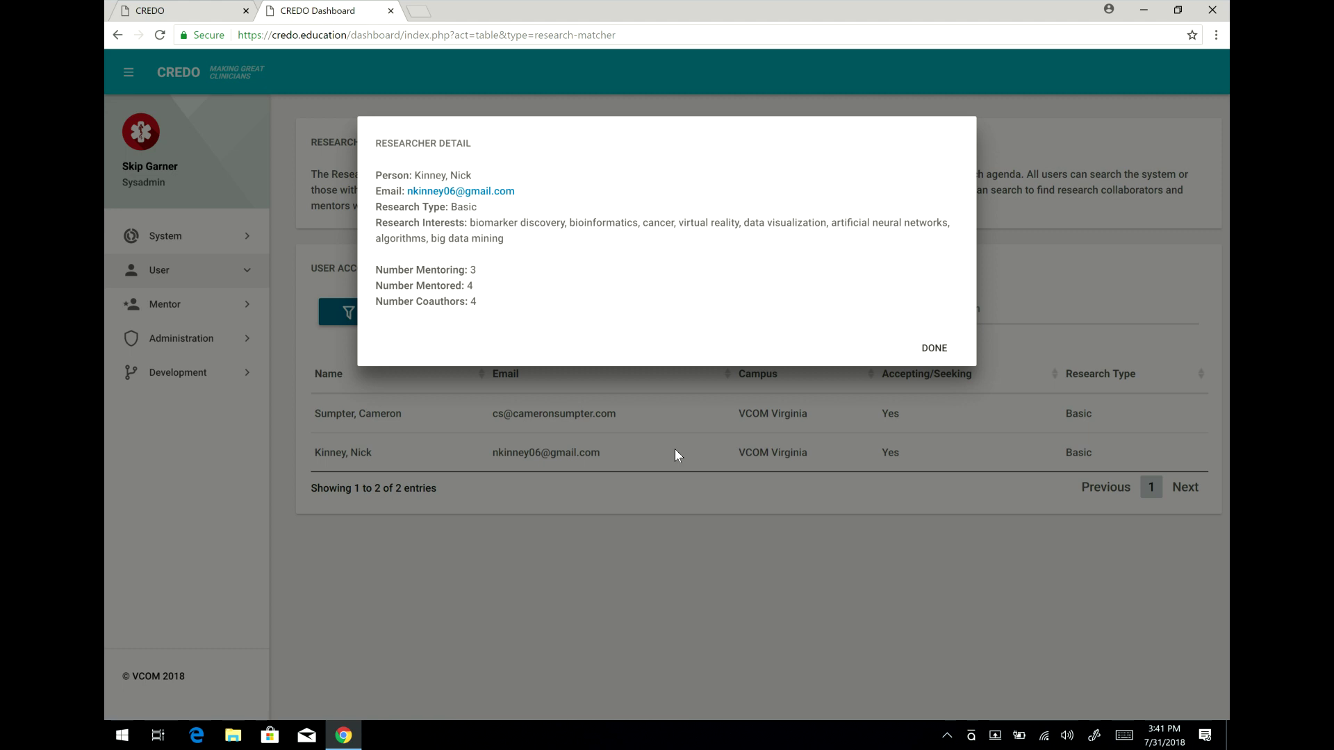
{"action": "left_click", "coordinate": [939, 357]}
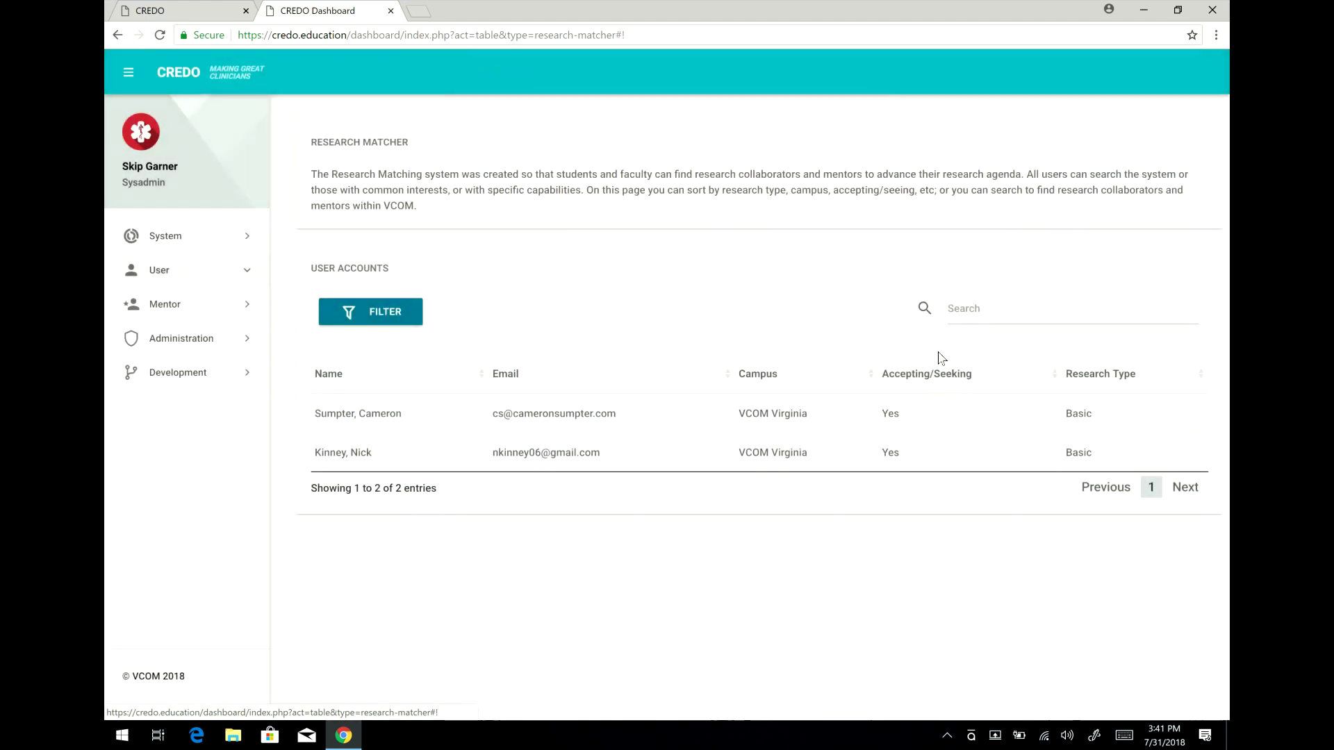
Step: Search the Research Matcher's user accounts for "bioinfo", view the matching researcher's details and close them
{"action": "left_click", "coordinate": [986, 306]}
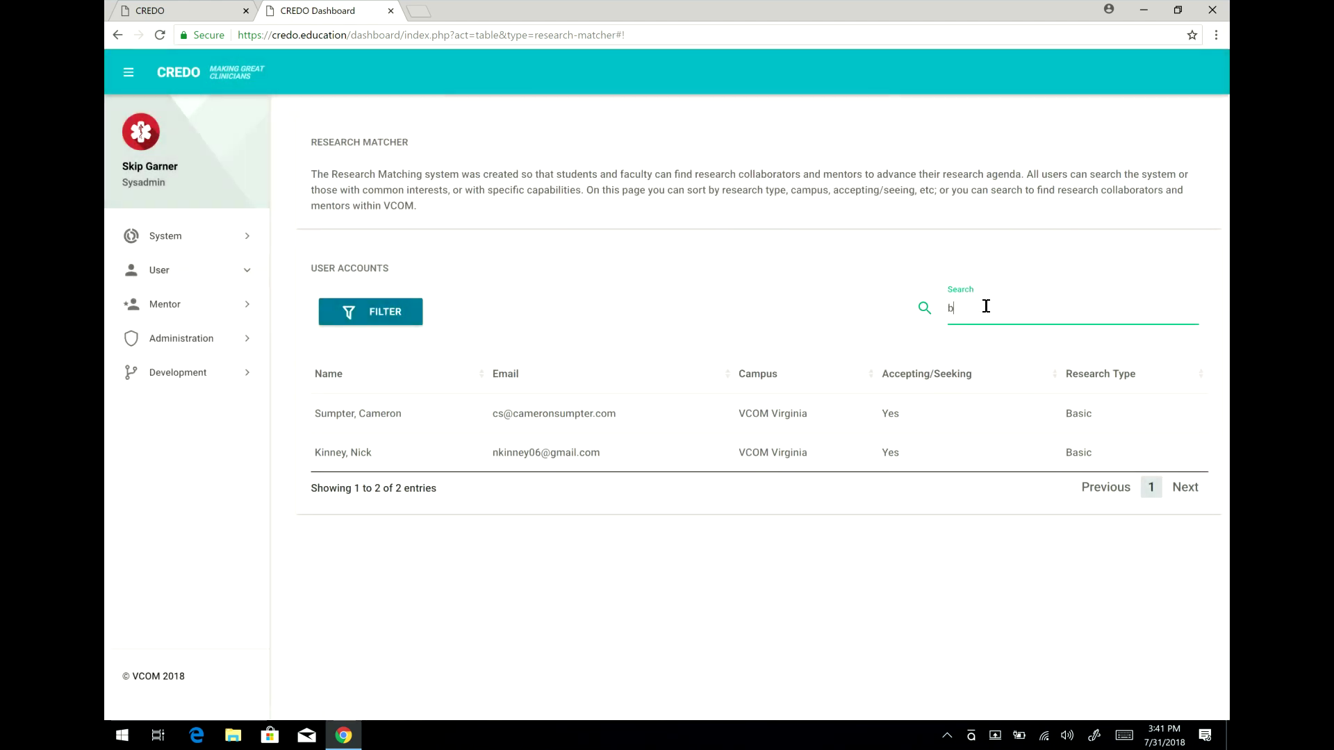
{"action": "type", "text": "bioinfo"}
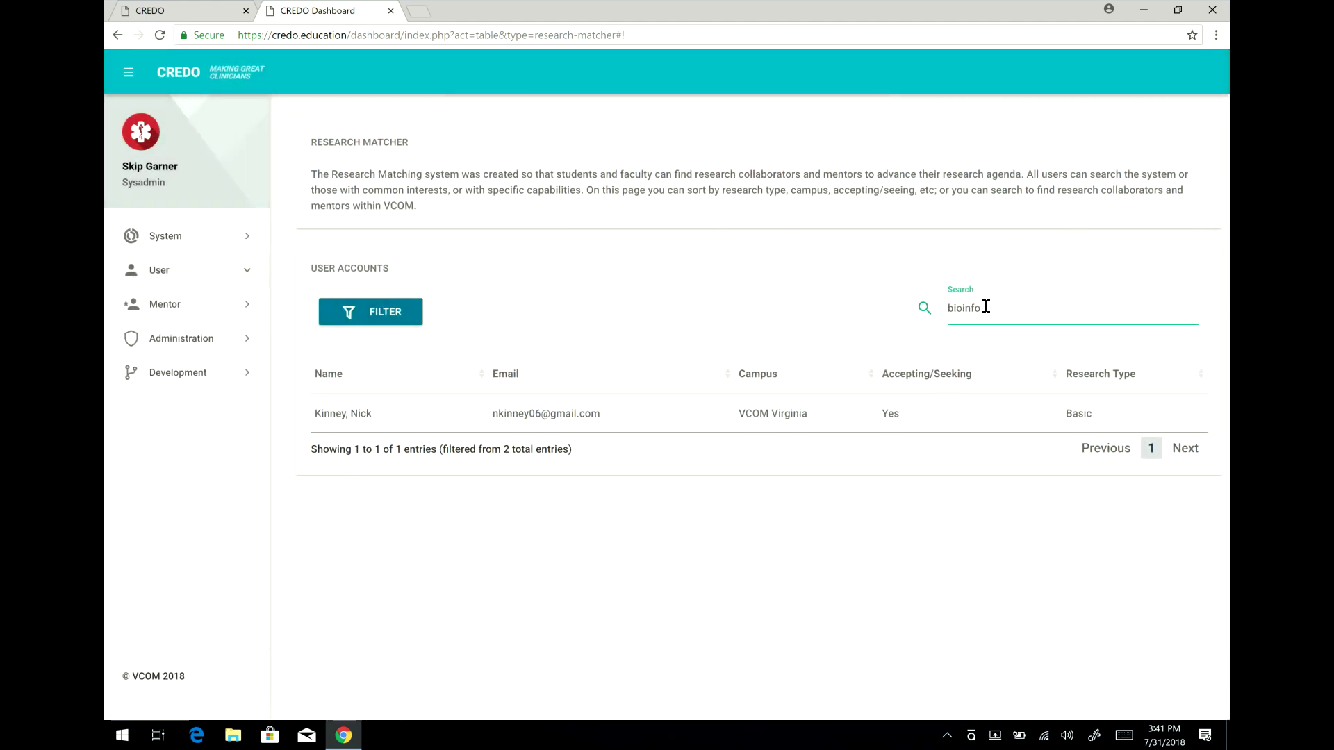
{"action": "left_click", "coordinate": [796, 413]}
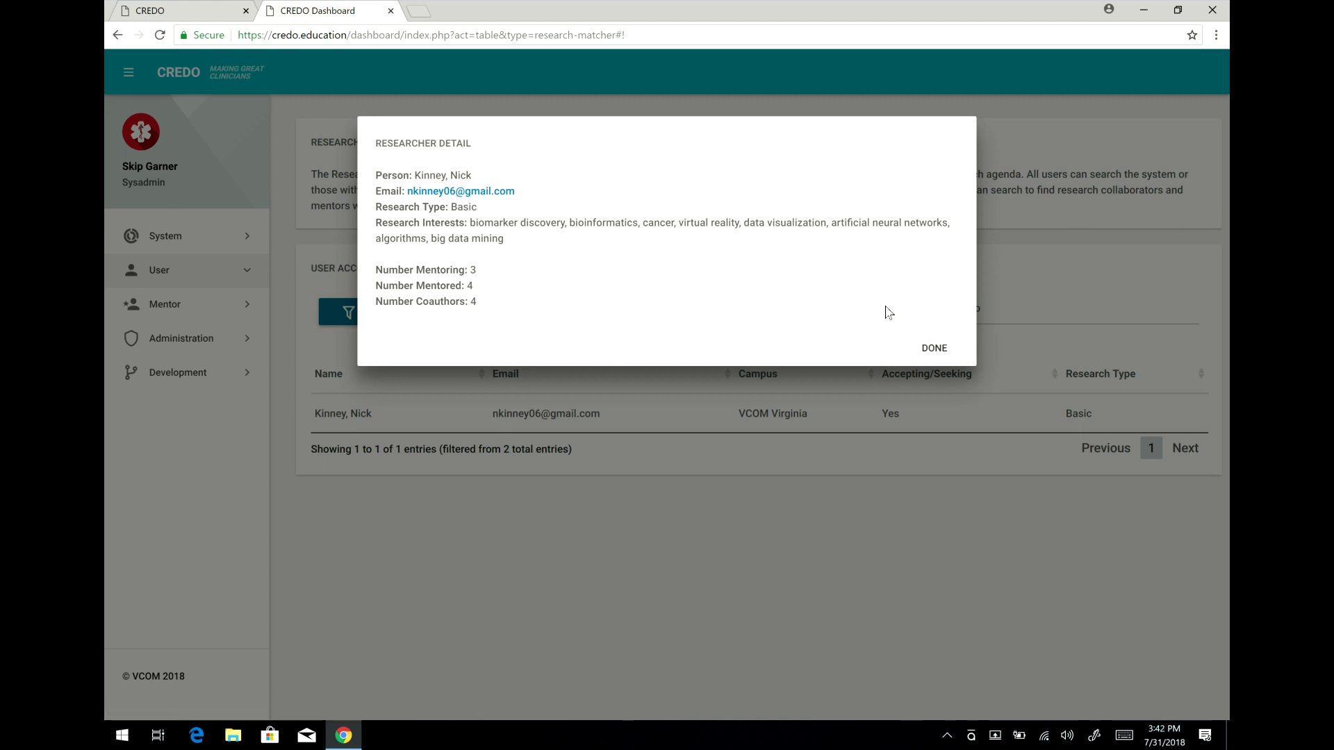
{"action": "left_click", "coordinate": [934, 349]}
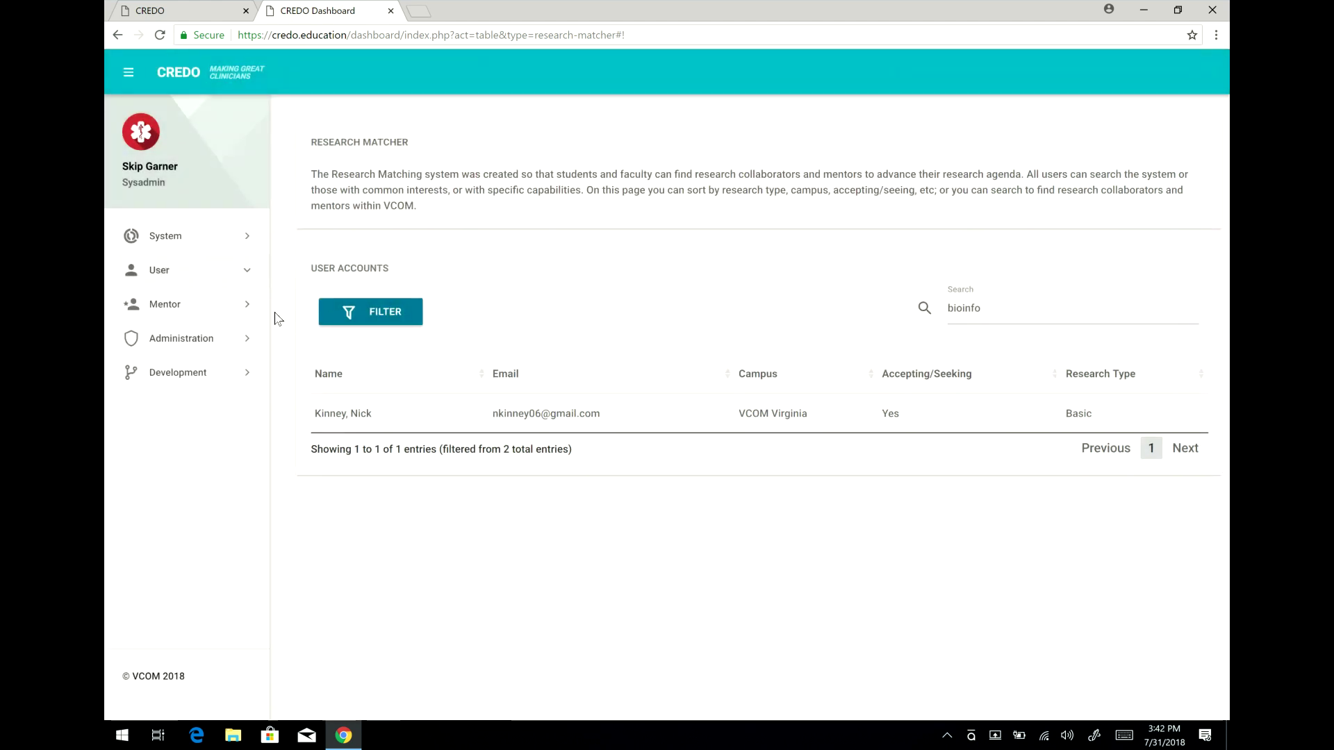
Step: Expand the dashboard's User section, return to the CREDO welcome page and open the support request form
{"action": "left_click", "coordinate": [219, 279]}
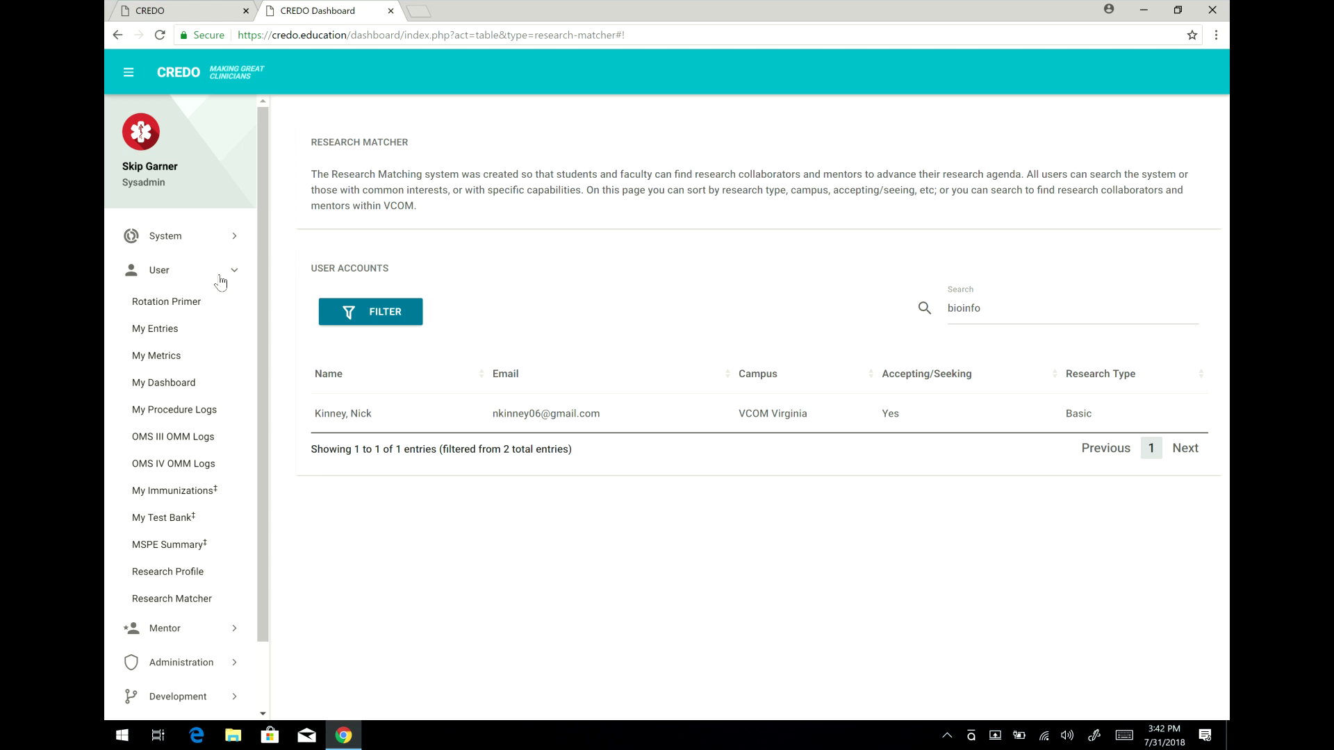
{"action": "left_click", "coordinate": [180, 19]}
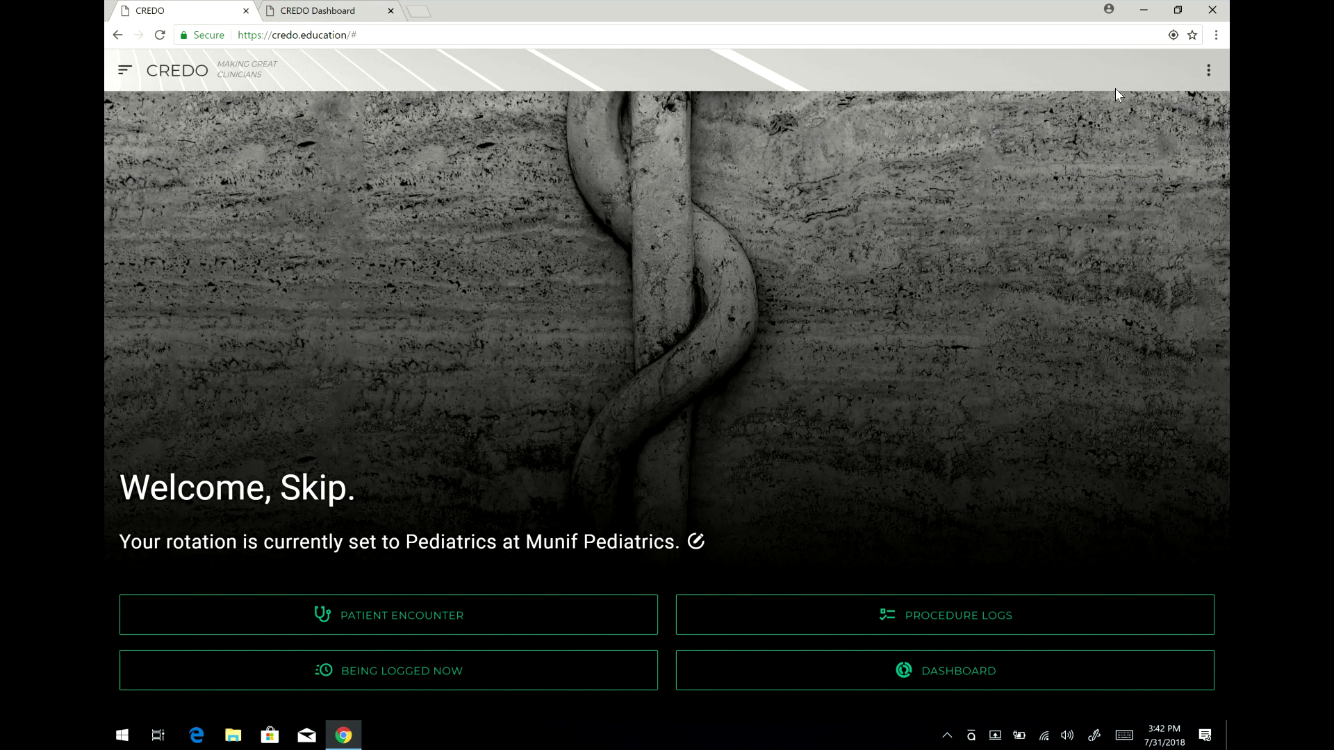
{"action": "left_click", "coordinate": [1209, 71]}
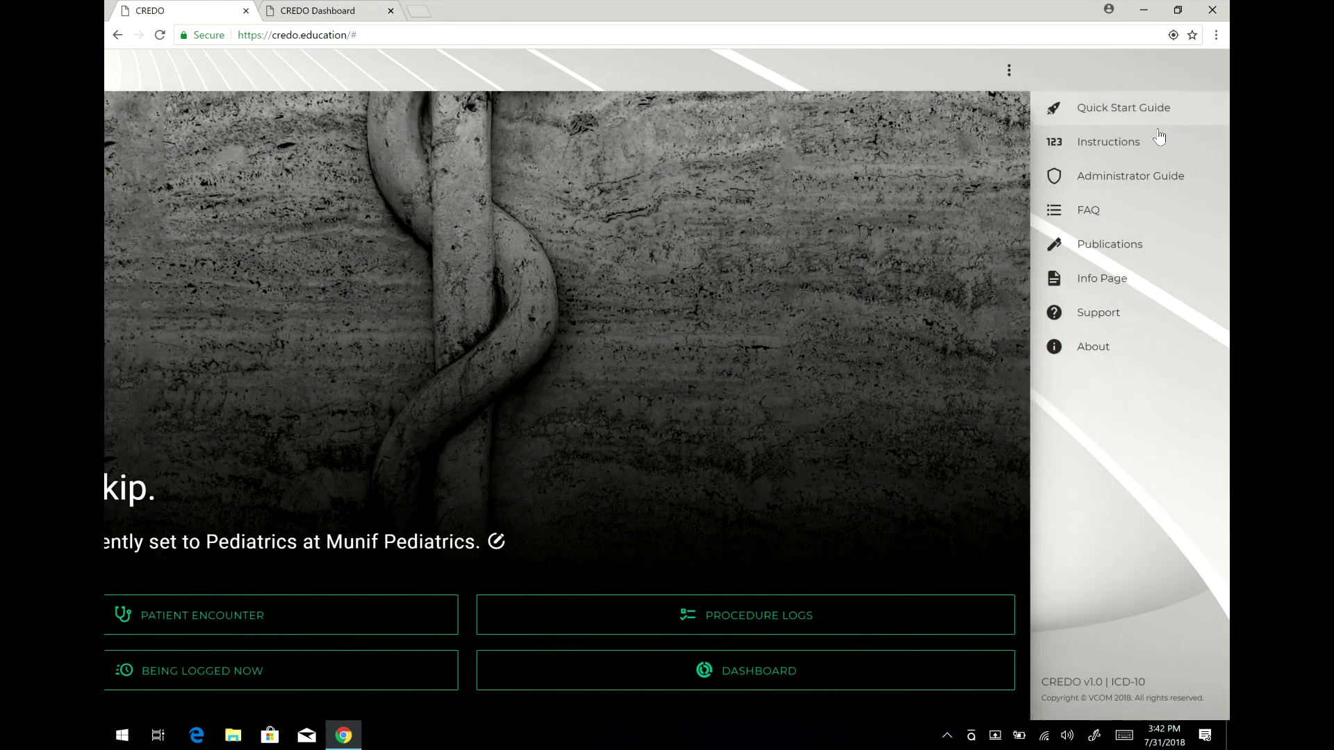
{"action": "left_click", "coordinate": [1115, 314]}
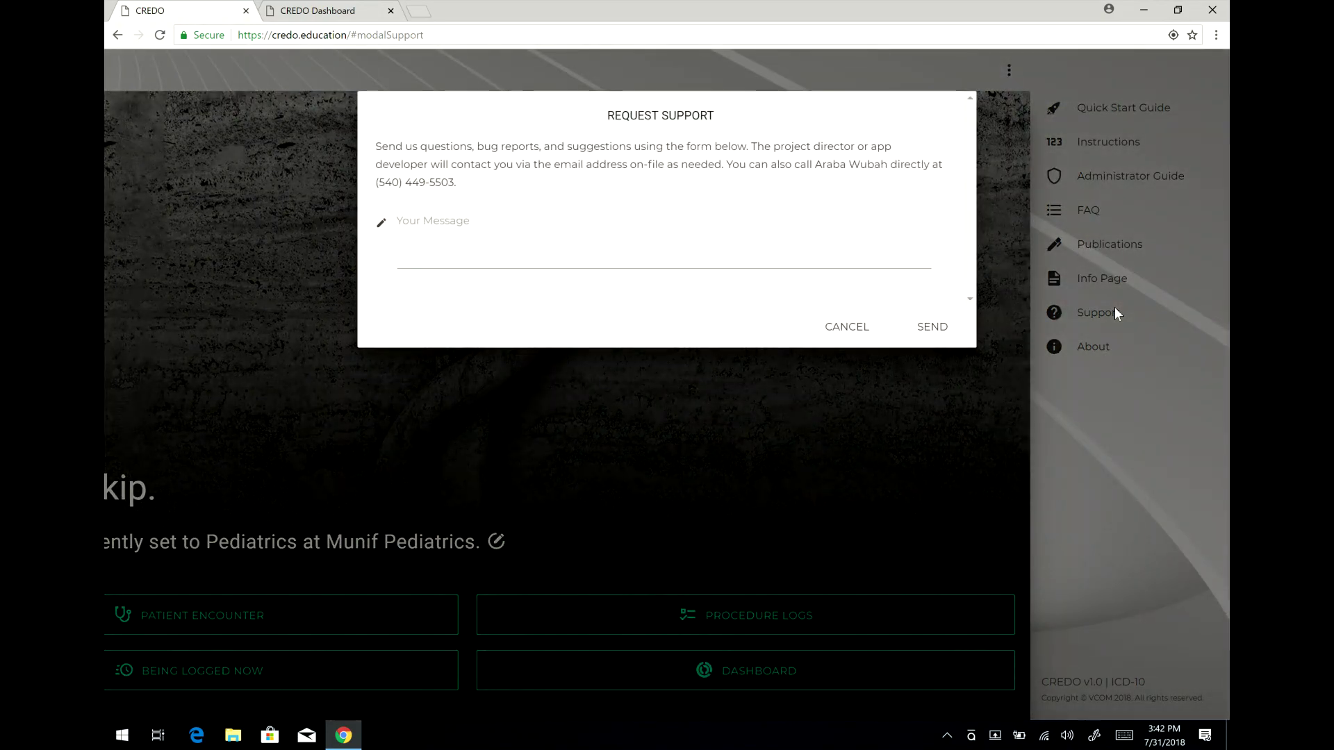